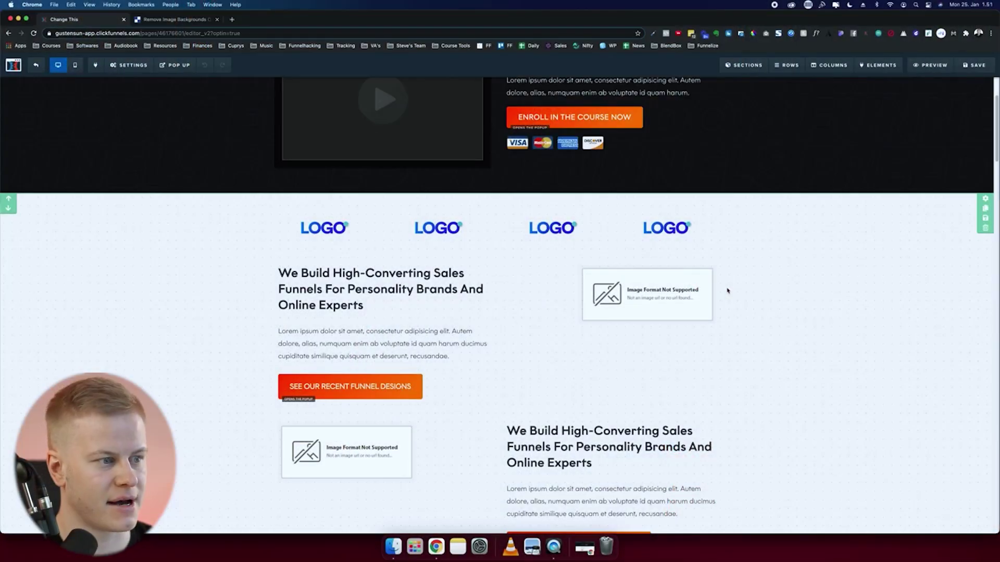
- Scroll the Clipping Magic page to bring up the background remover and its uploaded-images gallery
scroll(718, 281, "up", 3)
scroll(708, 255, "down", 5)
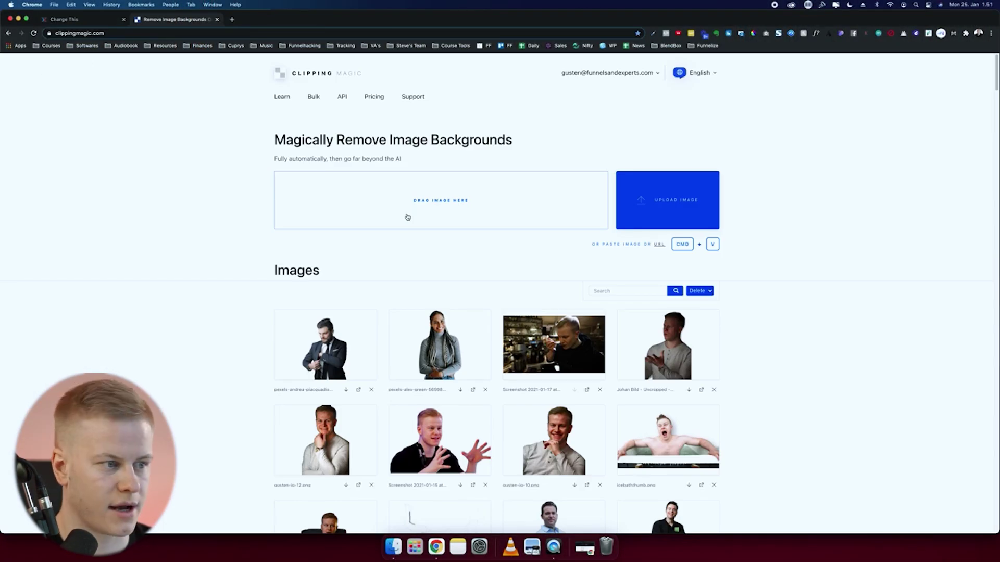
- Drag the UNDERDOG hoodie photo from Finder into Clipping Magic's Drag Image Here area
left_click(394, 545)
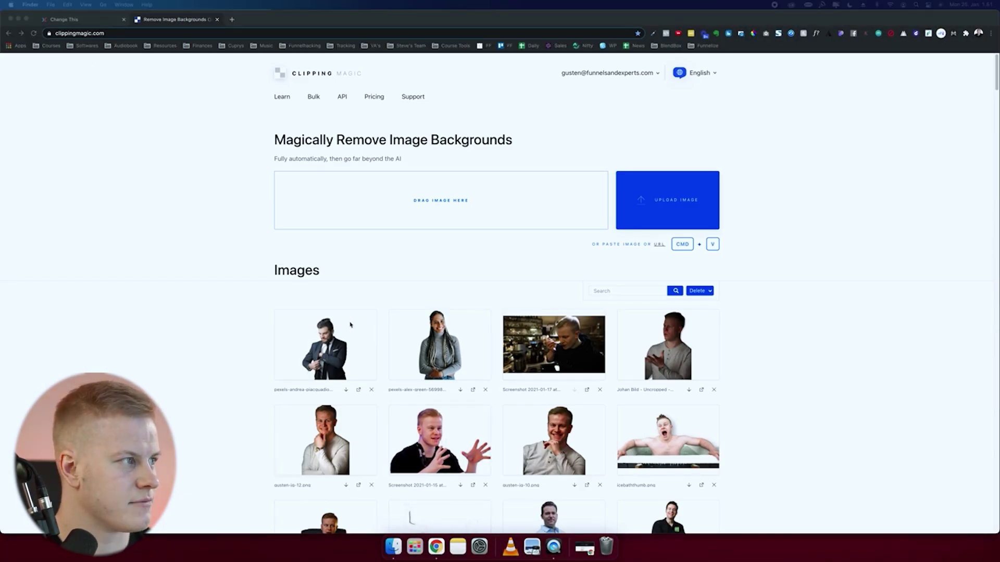
left_click_drag(162, 189, 348, 168)
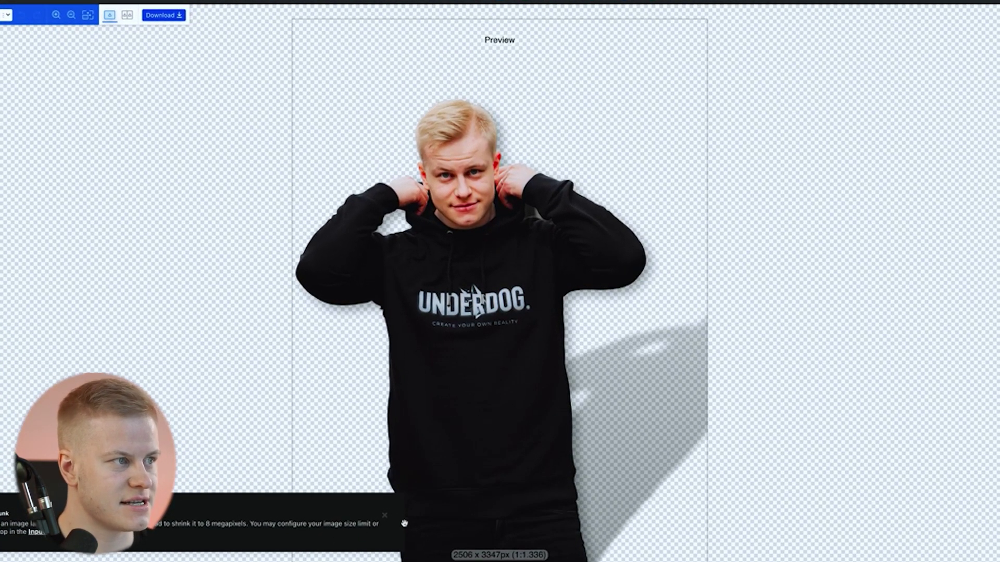
- Dismiss the size notice and pull the crop's right and top edges in to 2182 x 2879 px
left_click(385, 516)
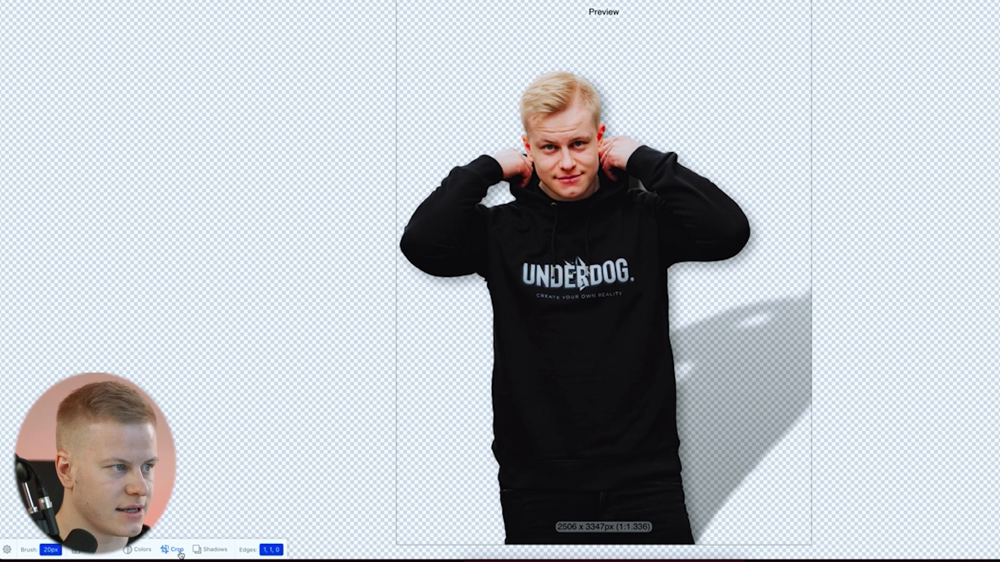
left_click(499, 298)
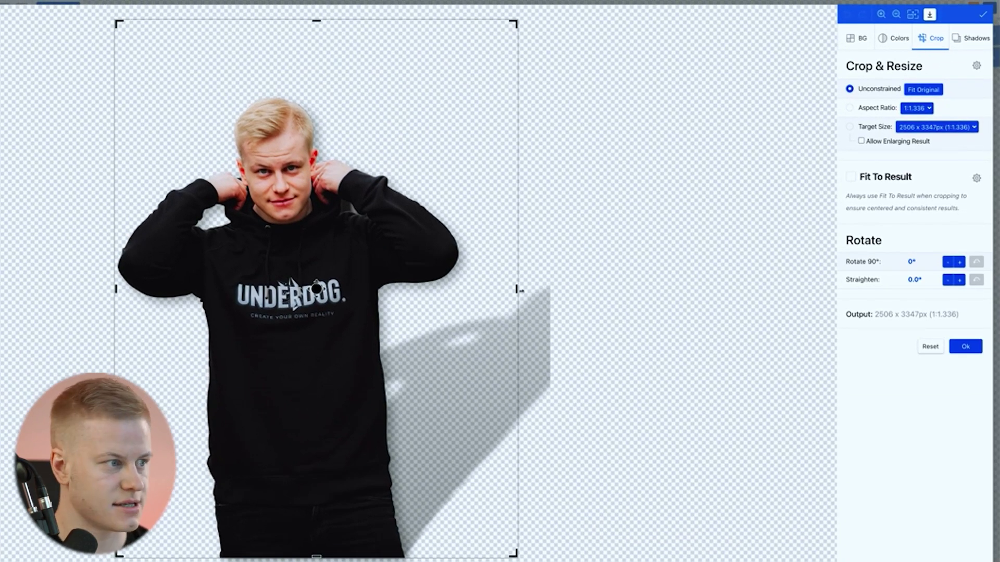
left_click_drag(517, 289, 467, 289)
left_click_drag(290, 21, 289, 96)
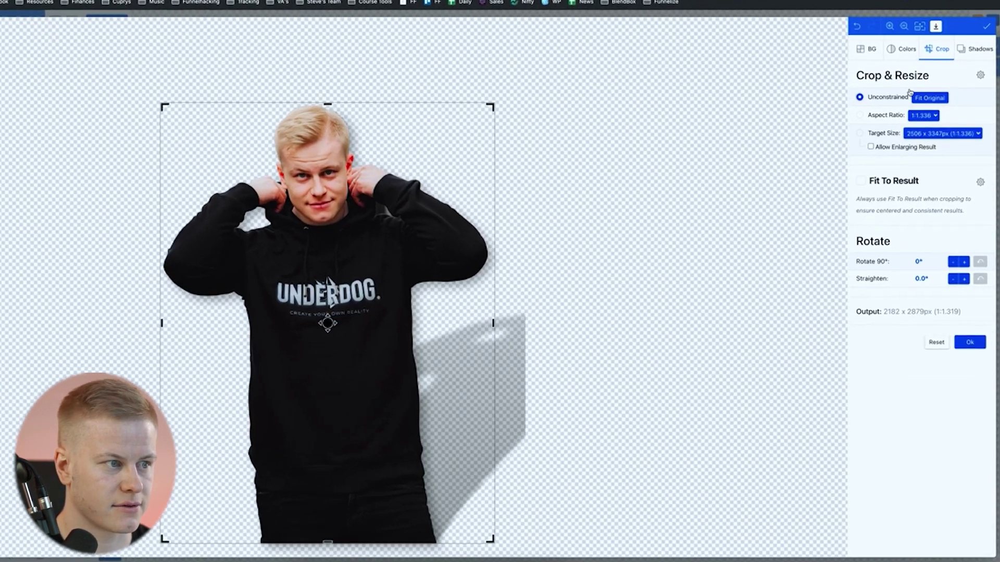
- Turn off both Drop Shadow and Cast Shadow in the Shadows settings
left_click(966, 49)
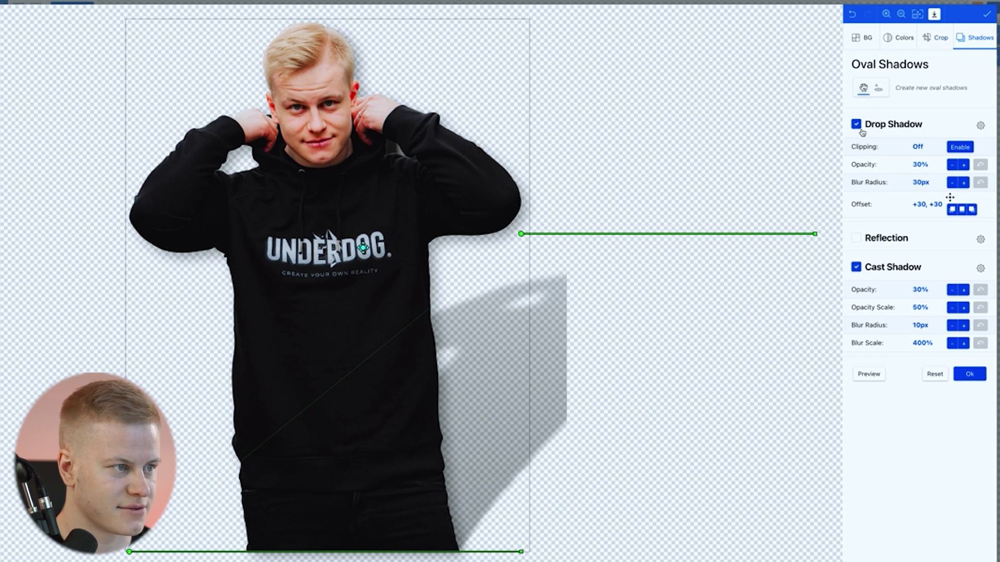
left_click(859, 128)
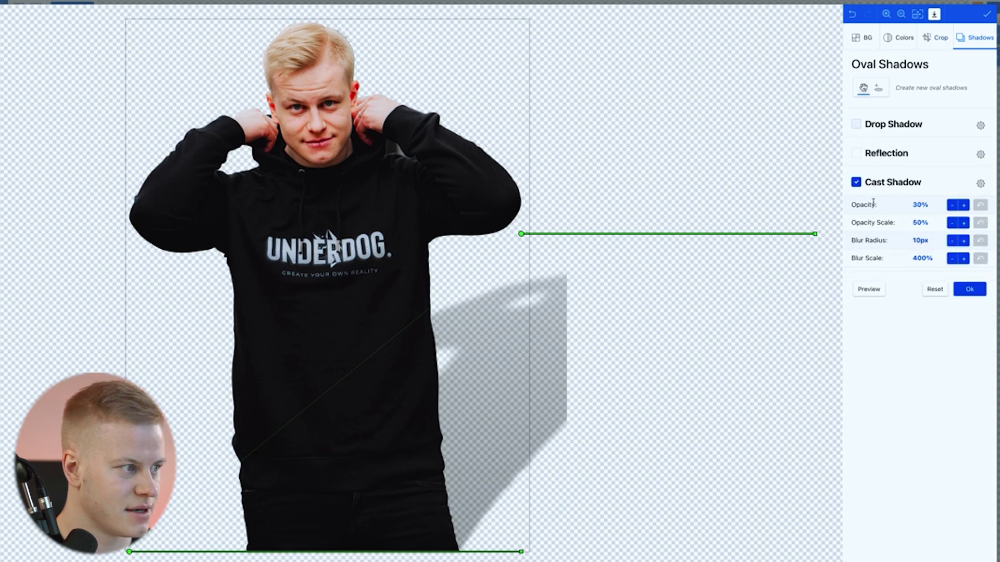
left_click(857, 183)
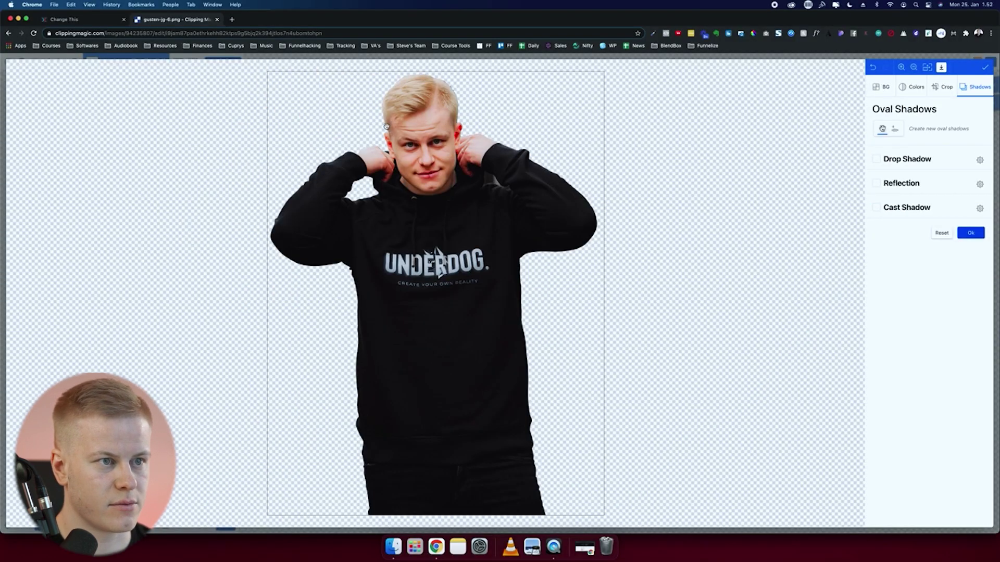
- Apply the shadow removal, then raise the crop's bottom to the waist for 2182 x 2089 px
left_click(972, 232)
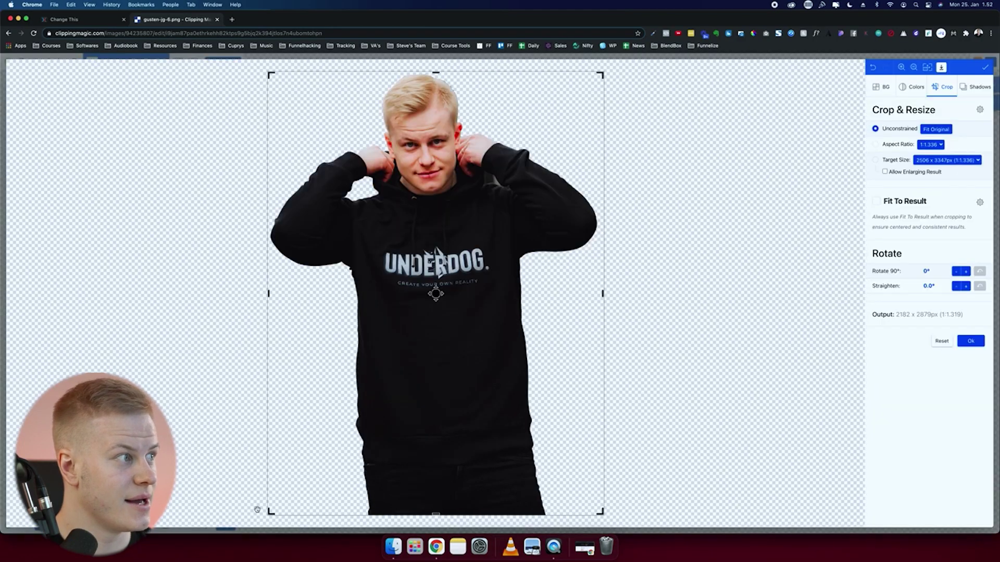
left_click_drag(425, 510, 461, 390)
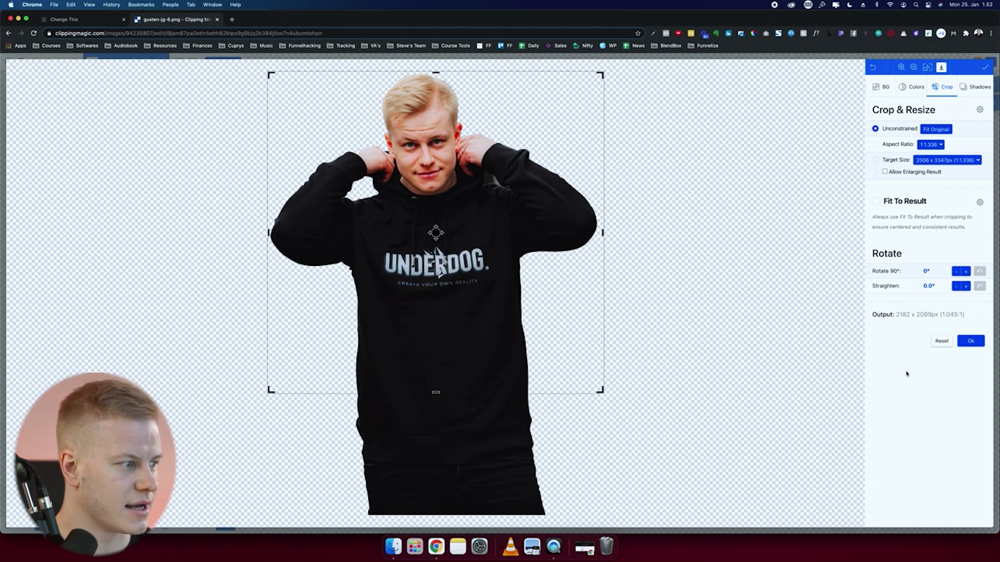
left_click(971, 341)
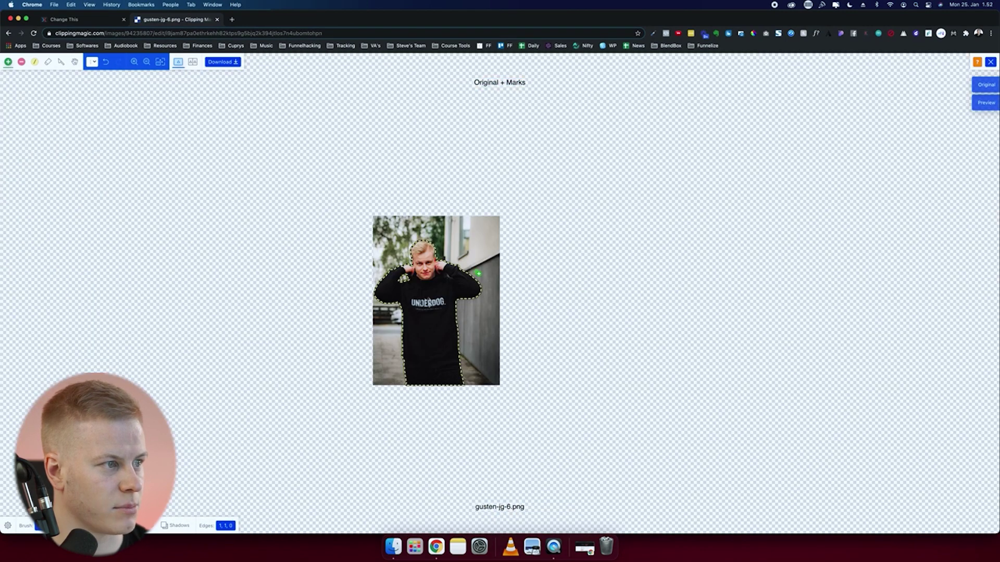
- Zoom in and out over the Original + Marks view to inspect the outline around the man
scroll(478, 273, "up", 10)
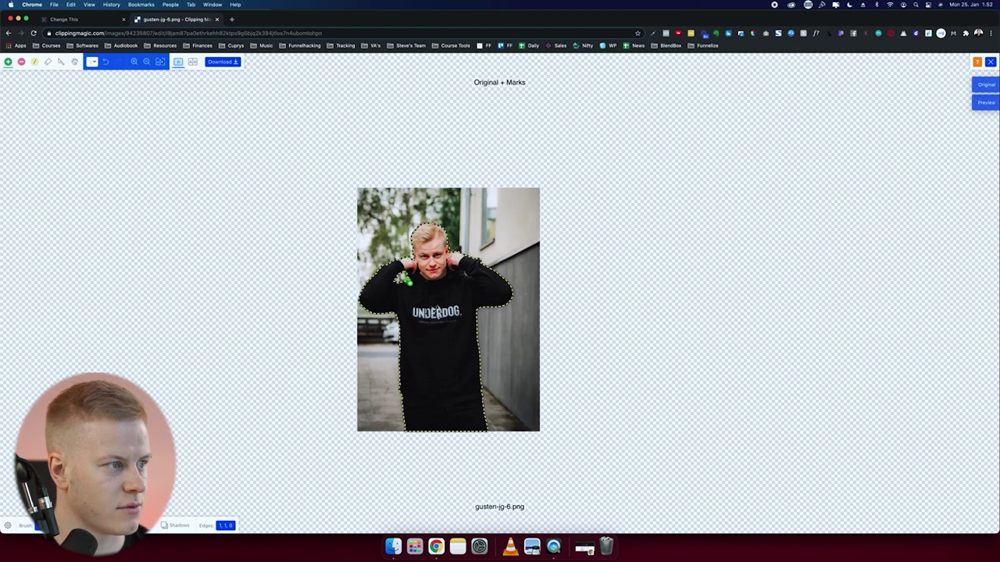
scroll(415, 281, "down", 10)
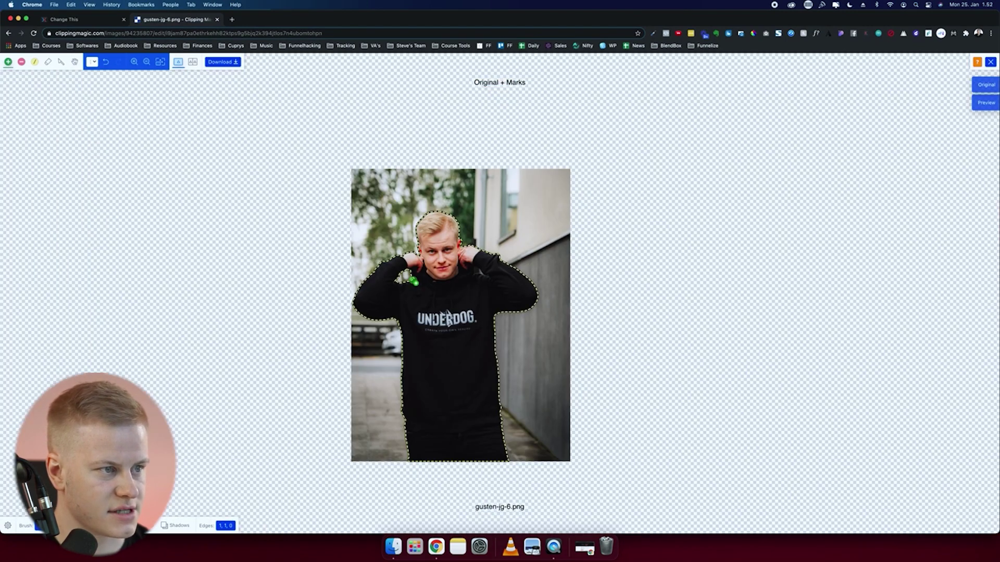
scroll(415, 280, "up", 6)
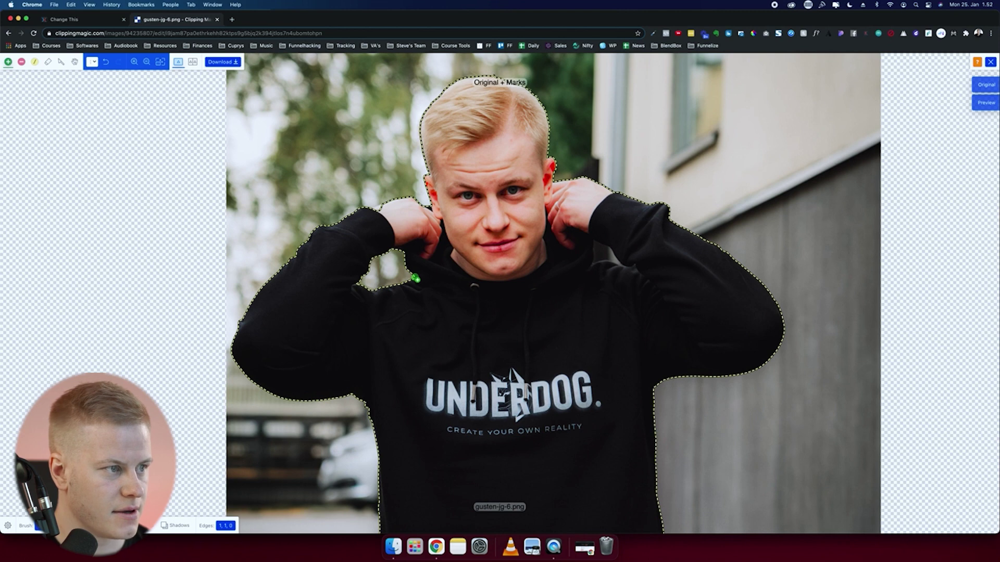
scroll(415, 280, "down", 10)
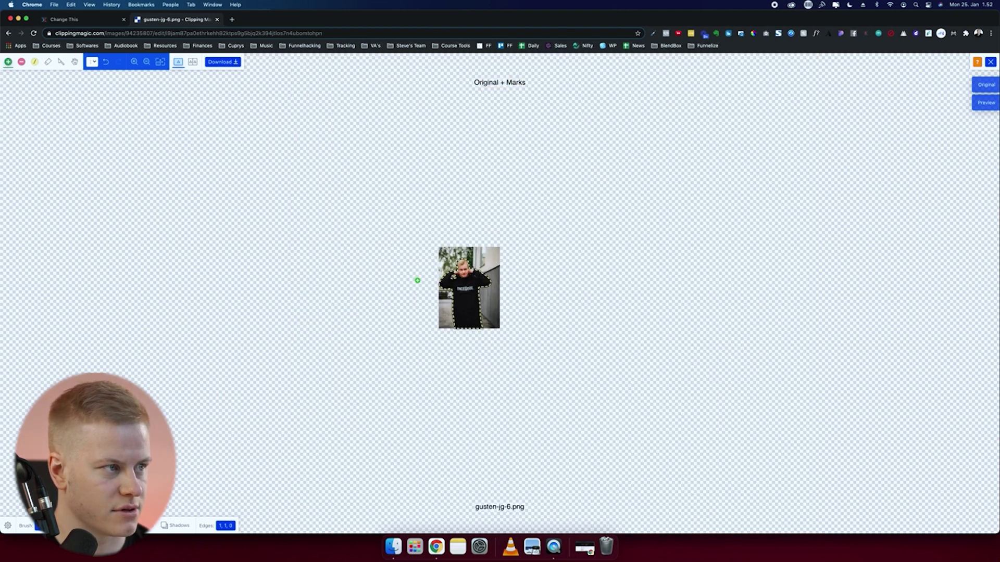
scroll(468, 291, "up", 8)
scroll(409, 239, "down", 10)
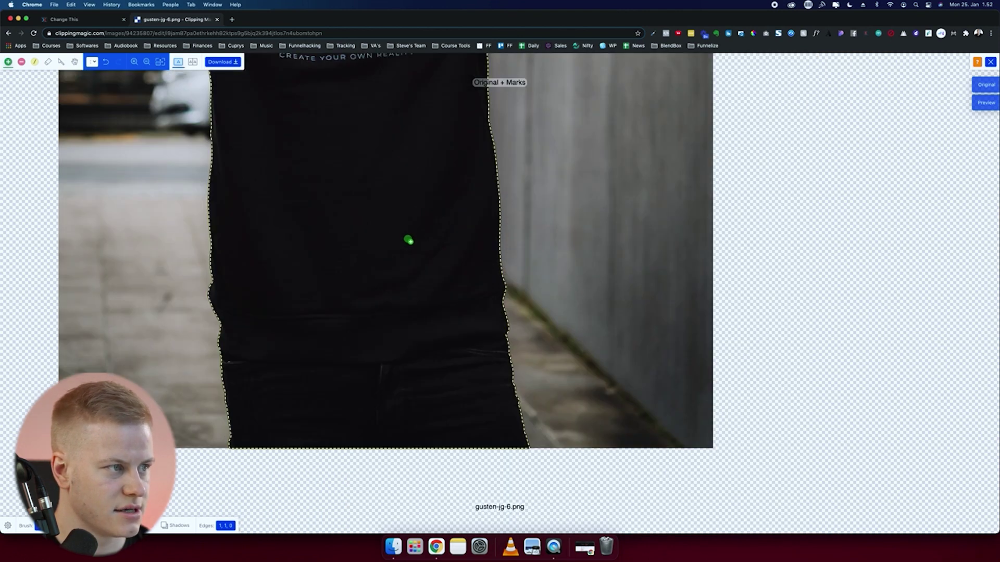
scroll(477, 303, "up", 6)
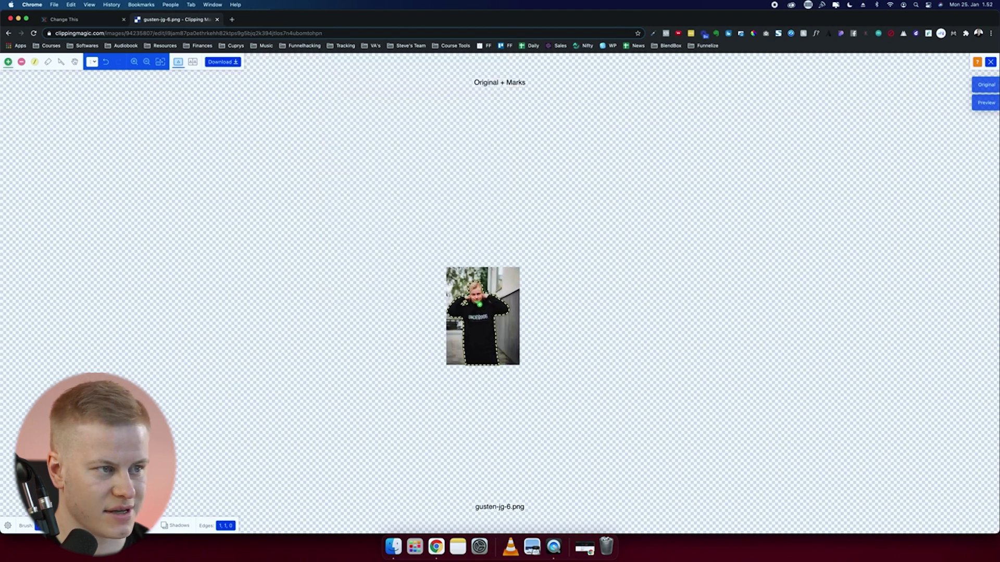
- Paint red background marks in the gap between the hood and the raised right arm
left_click(23, 62)
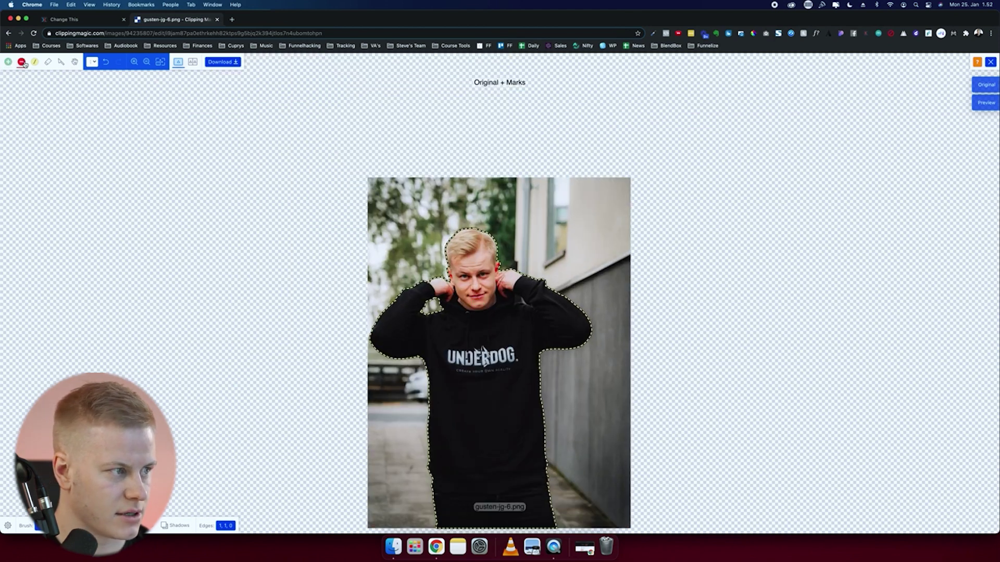
scroll(463, 293, "up", 4)
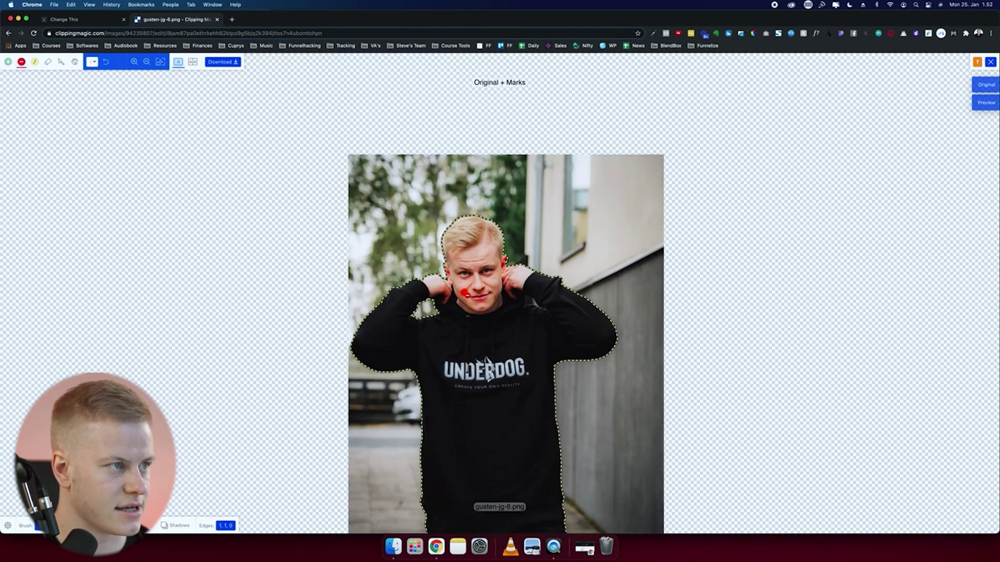
left_click(534, 308)
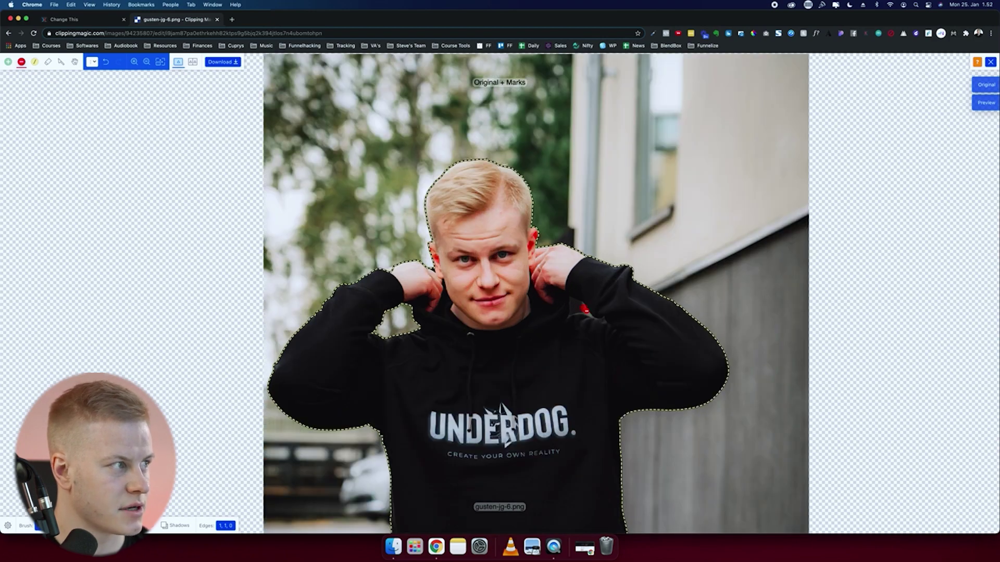
scroll(585, 310, "up", 5)
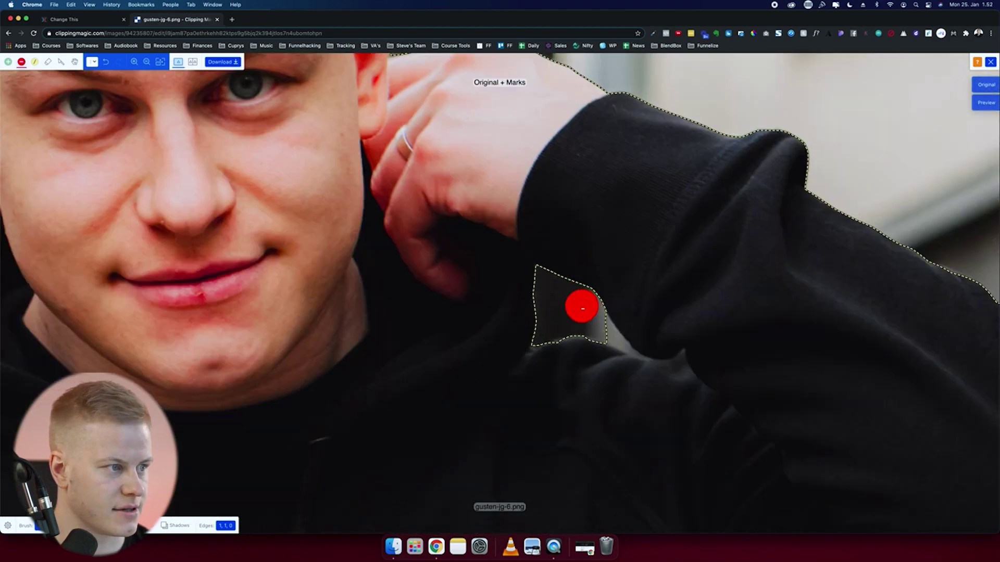
scroll(582, 308, "up", 3)
key("z")
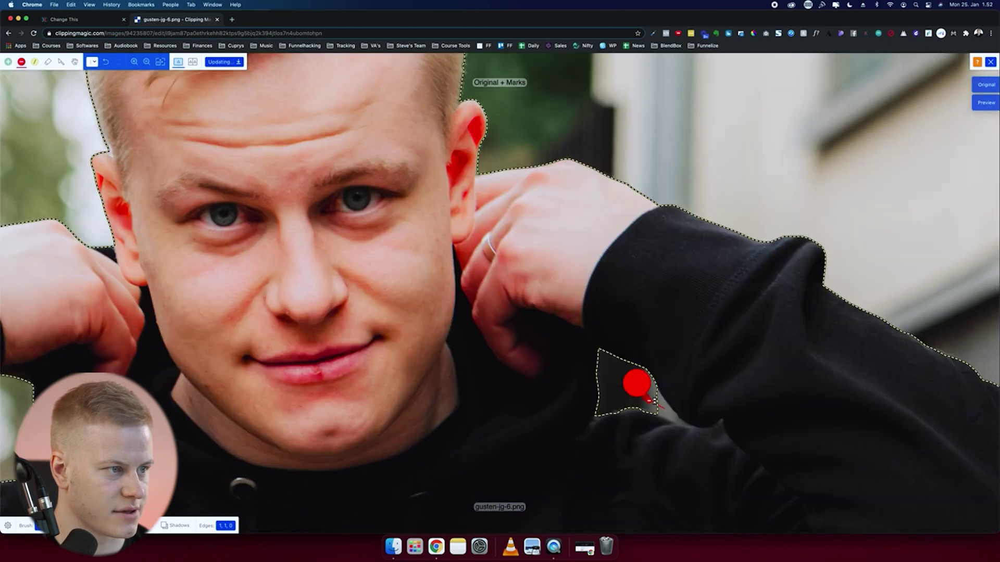
left_click_drag(649, 400, 666, 411)
left_click_drag(481, 414, 332, 375)
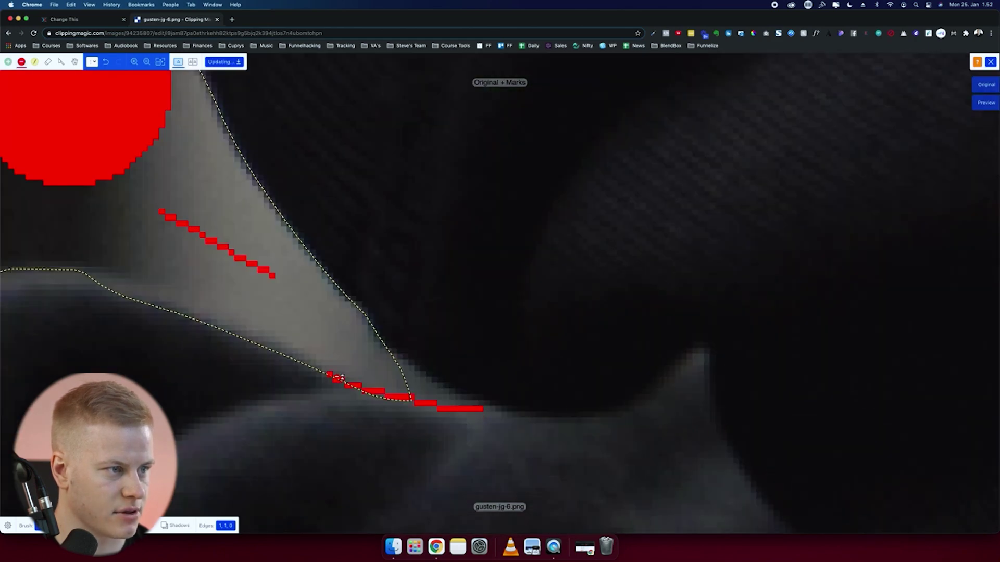
key("z")
- Stroke the lower hood edge with the green foreground marker to keep it
scroll(344, 366, "up", 5)
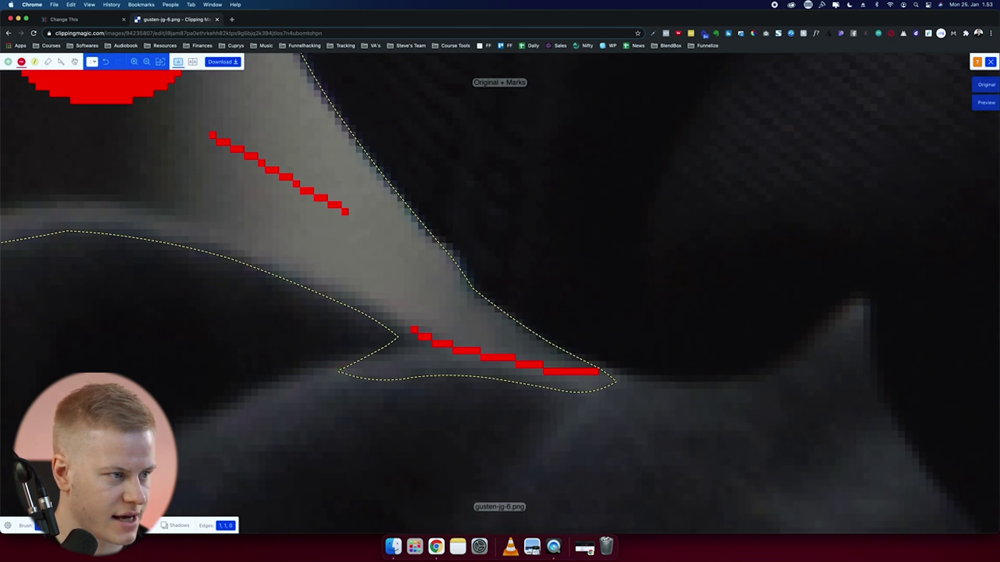
left_click(9, 62)
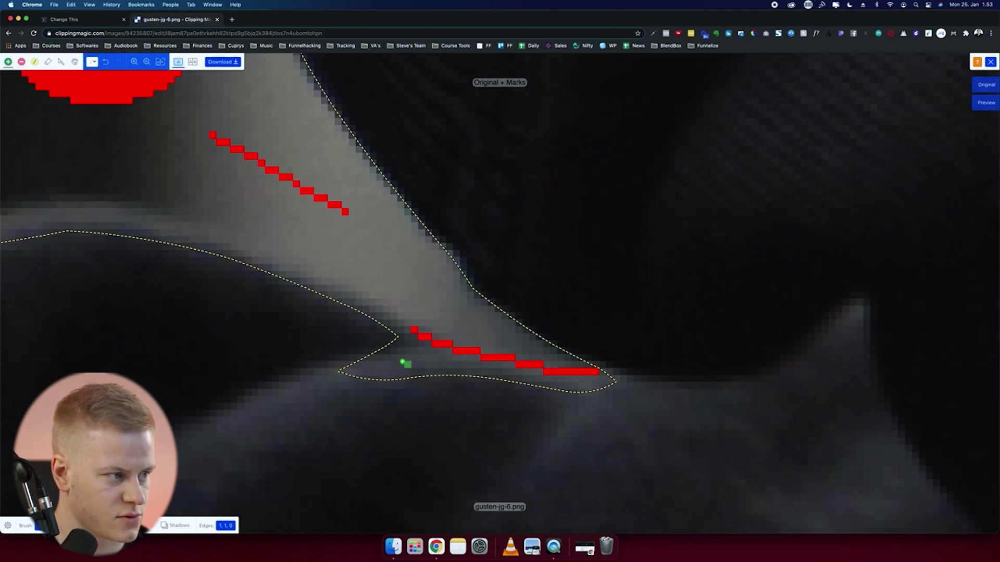
left_click_drag(386, 344, 534, 388)
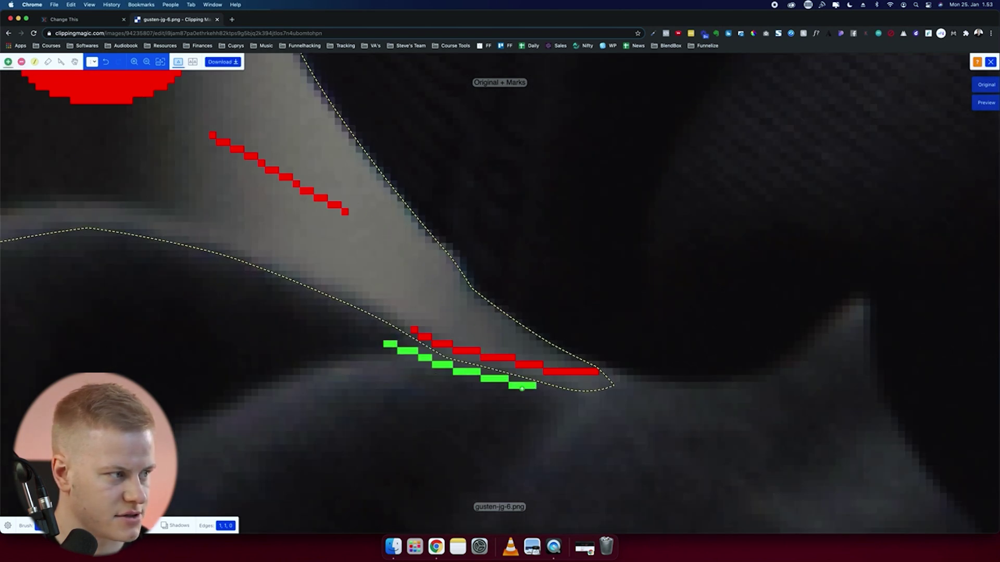
scroll(573, 389, "down", 5)
scroll(775, 387, "down", 5)
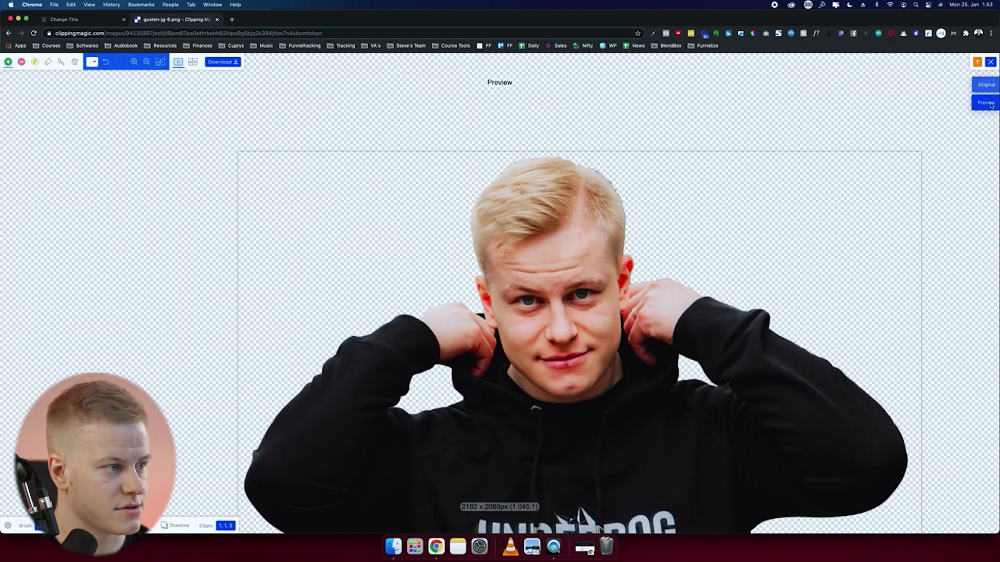
- Switch to Preview and mark the shoulder edge as foreground
left_click(984, 104)
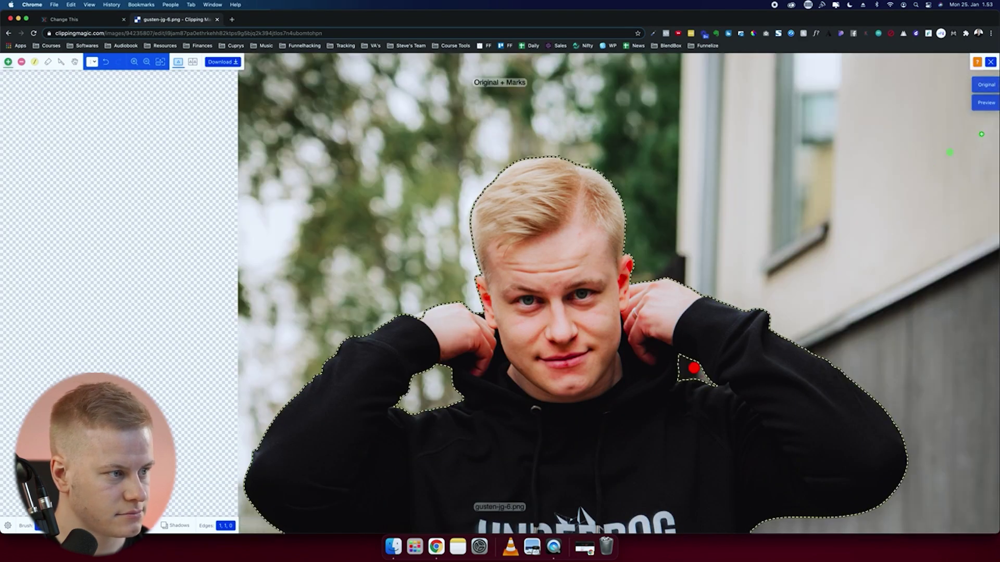
mouse_move(983, 110)
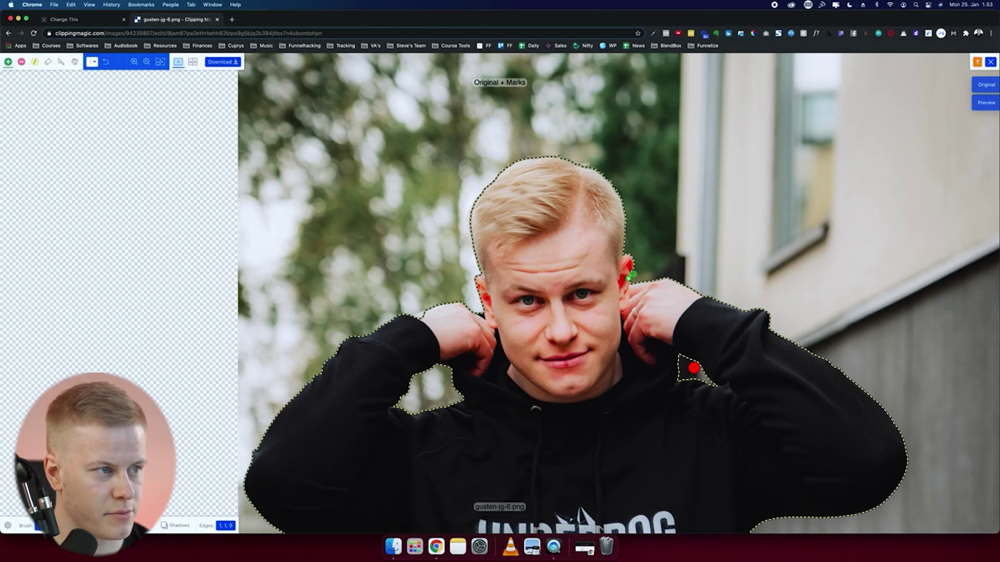
left_click(423, 316)
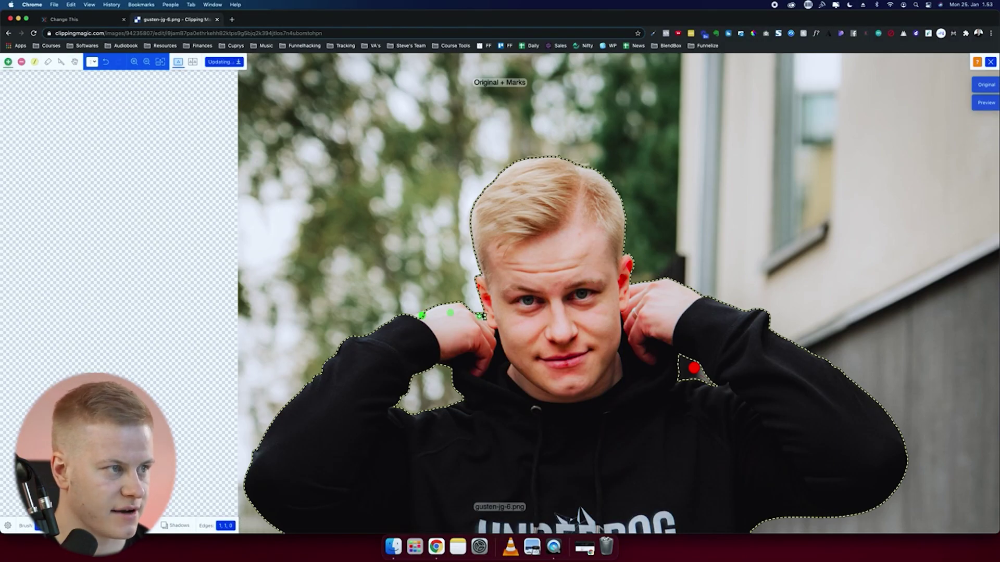
scroll(480, 285, "up", 10)
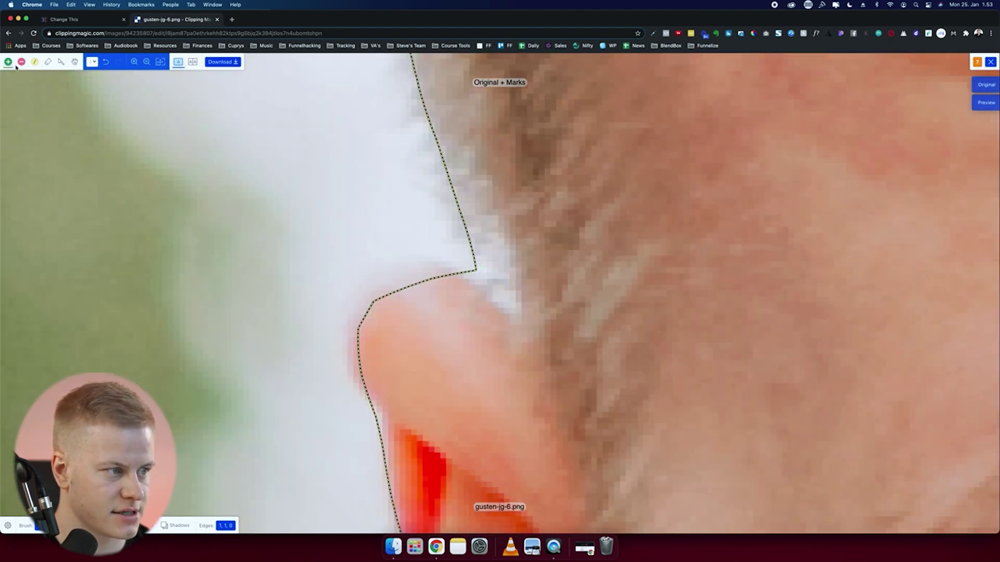
- Paint red background strokes in the gap between the ear and the hair
left_click(21, 62)
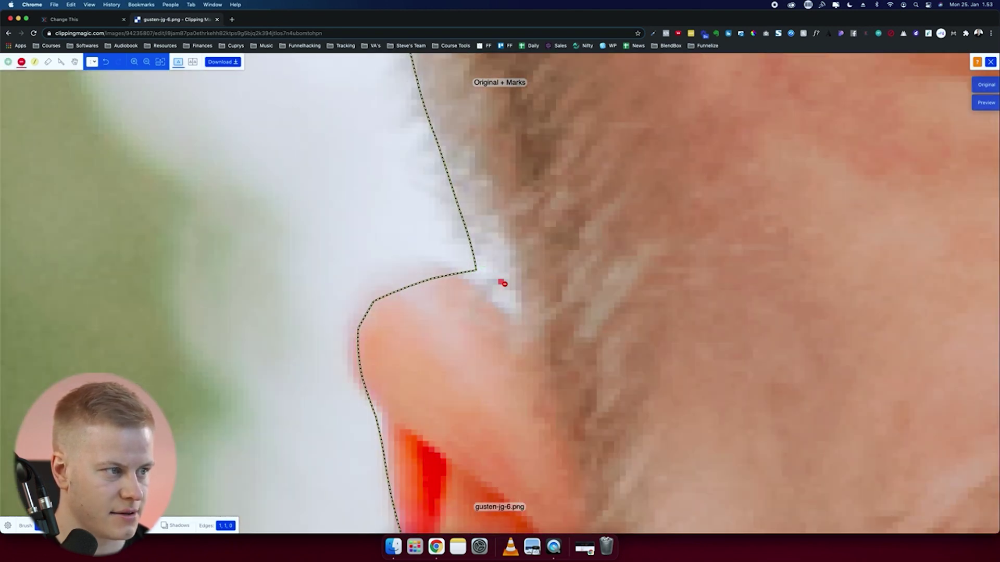
left_click_drag(458, 233, 500, 281)
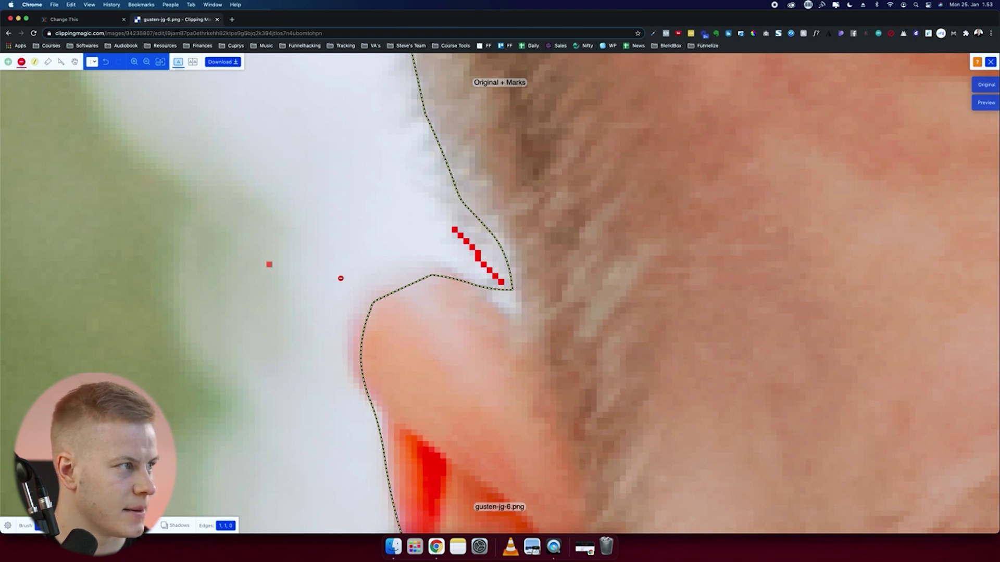
left_click_drag(508, 305, 491, 271)
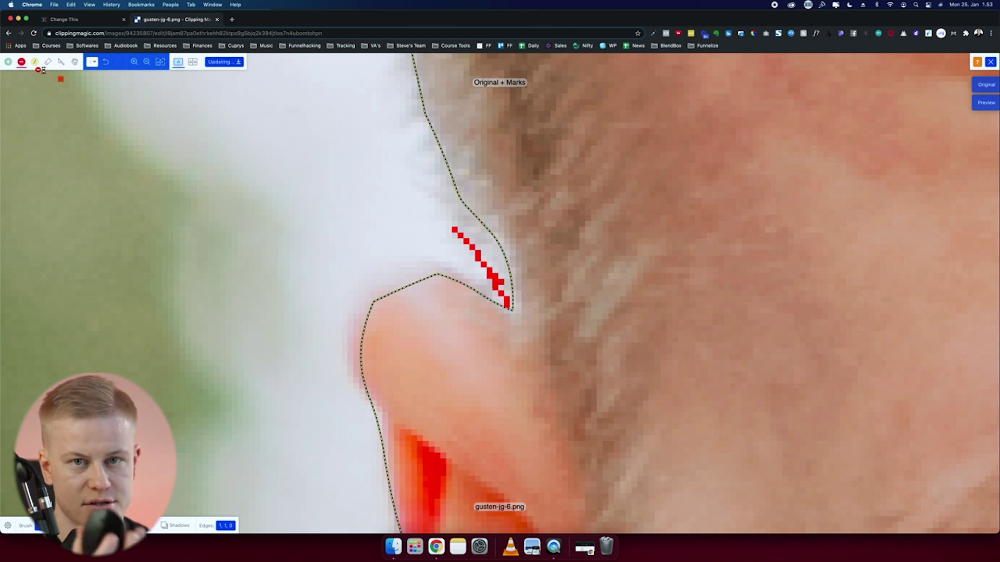
- Add a keep mark on the ear edge, undo it, and mark background at the ear's lower edge
left_click(8, 62)
left_click(386, 291)
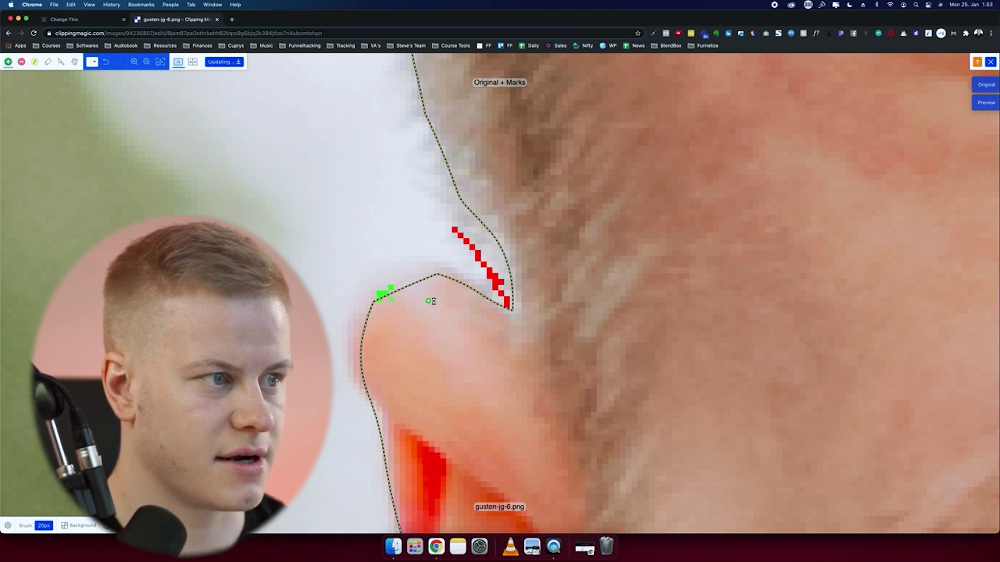
scroll(443, 290, "down", 5)
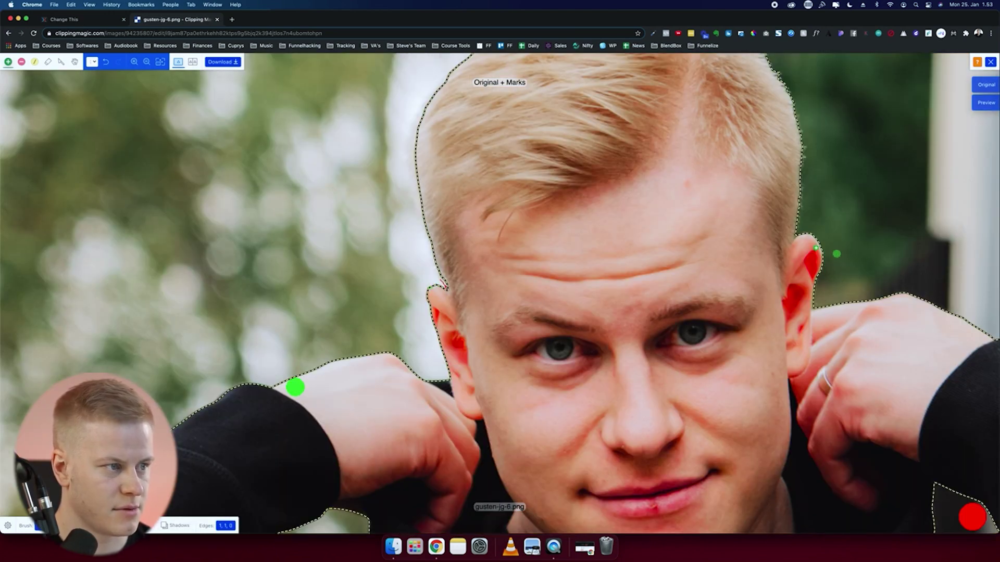
scroll(806, 230, "up", 10)
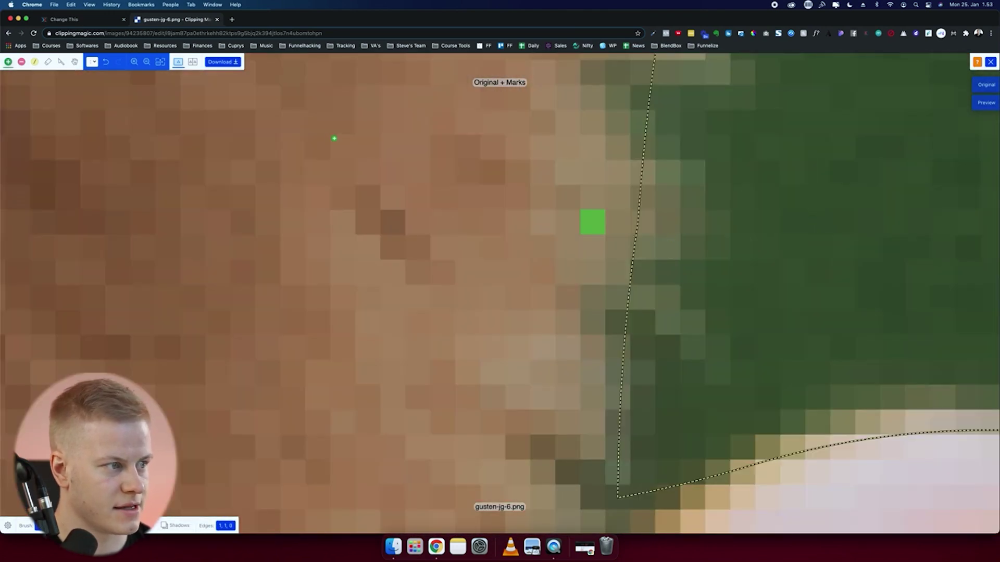
key("super+z")
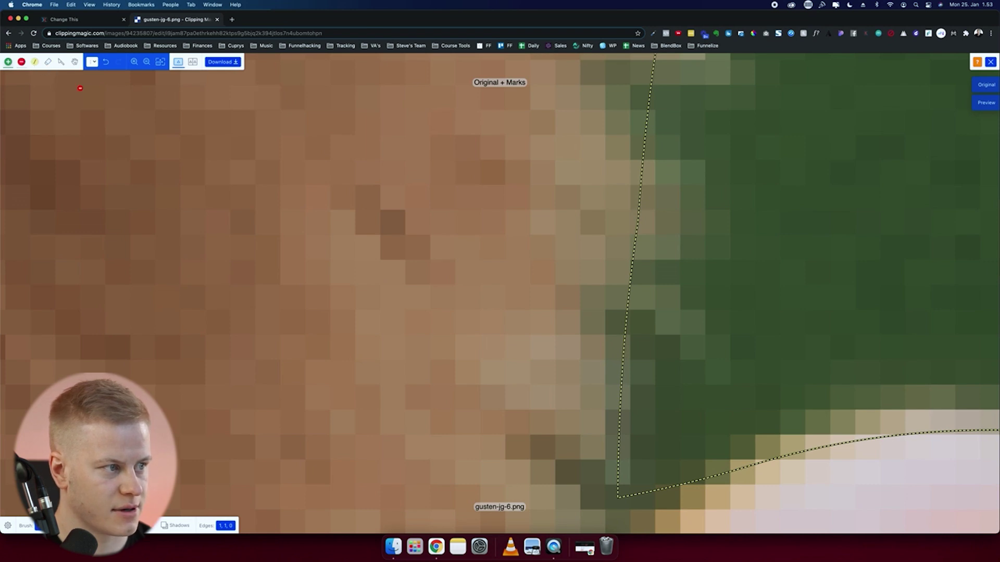
left_click_drag(643, 497, 598, 522)
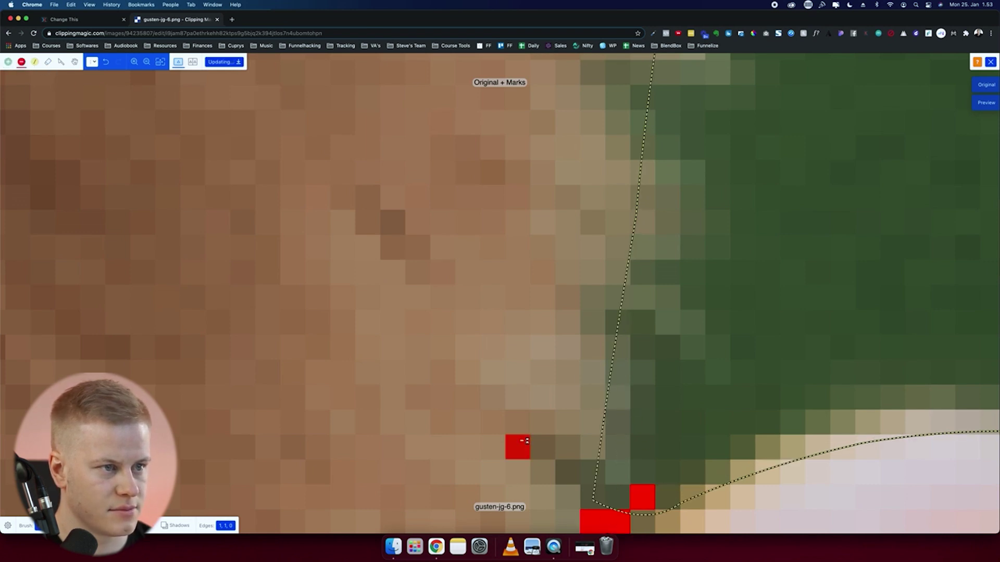
scroll(526, 442, "down", 10)
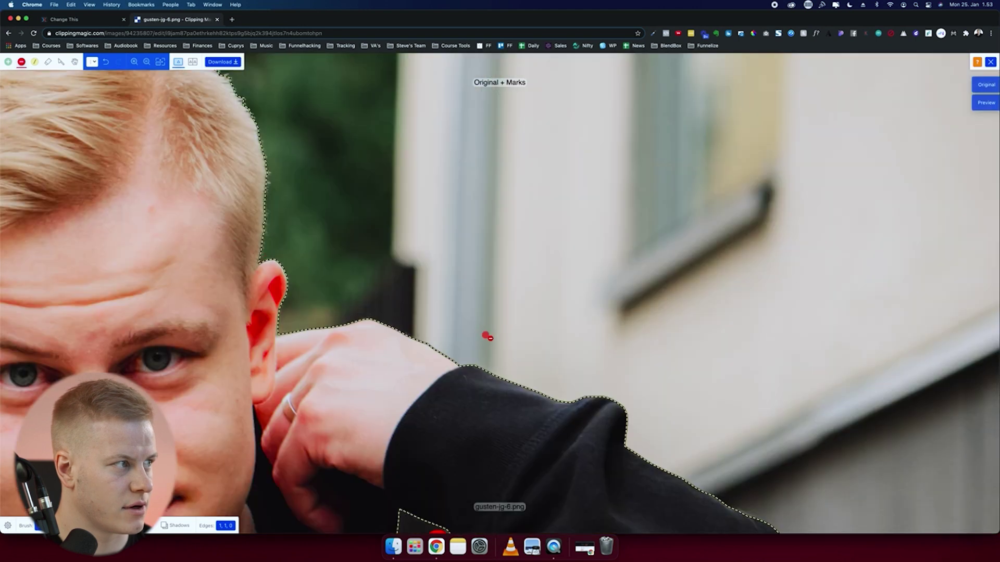
scroll(487, 337, "down", 3)
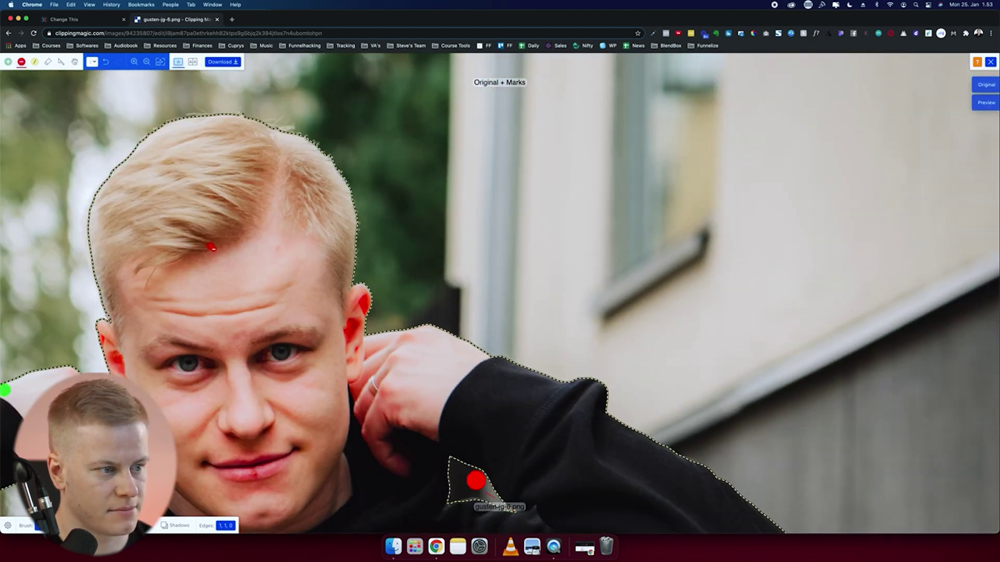
scroll(108, 141, "up", 2)
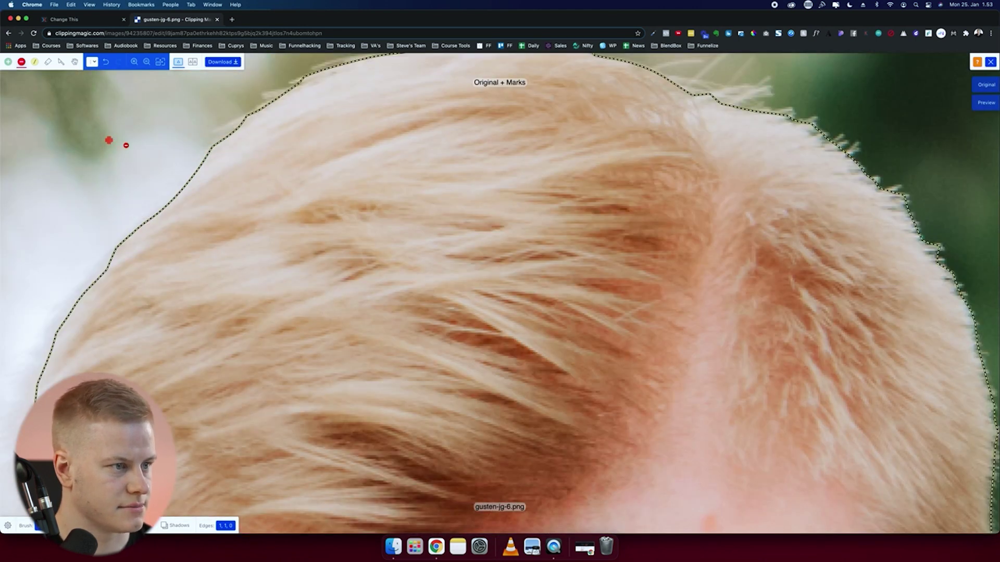
scroll(374, 264, "down", 1)
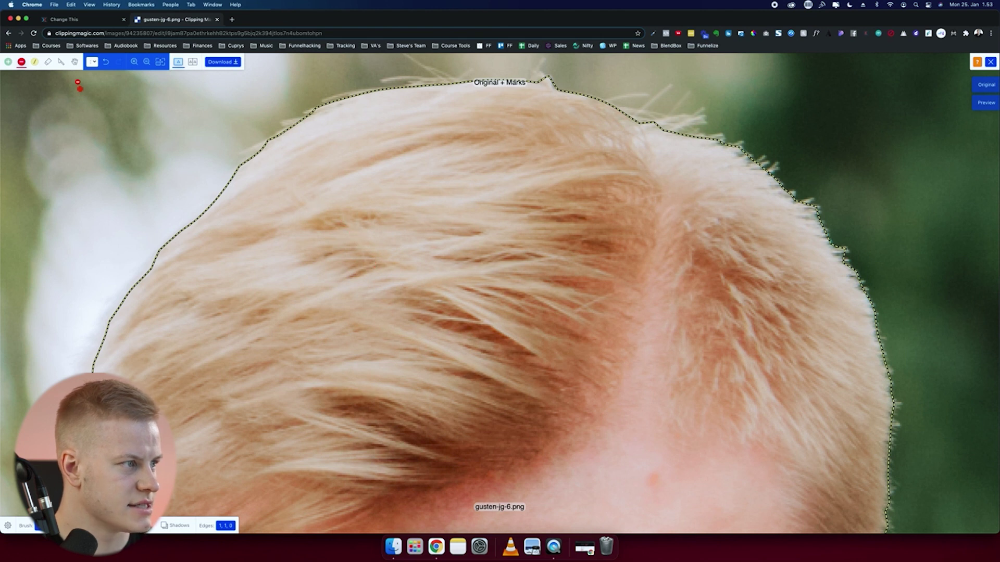
- Trace a scalpel cut line along the top and right of the hair, bending it onto the edge
left_click(62, 62)
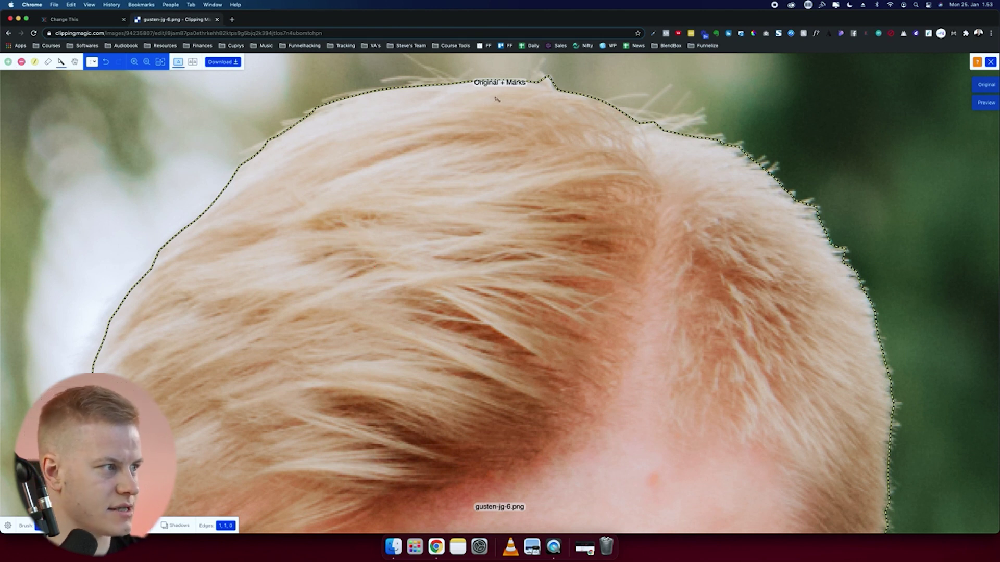
left_click(538, 83)
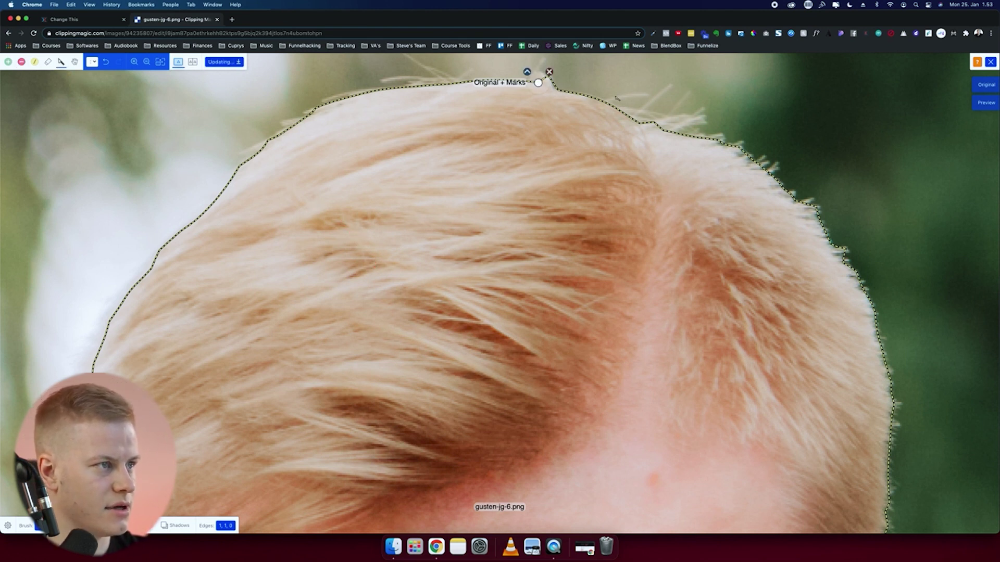
left_click(717, 139)
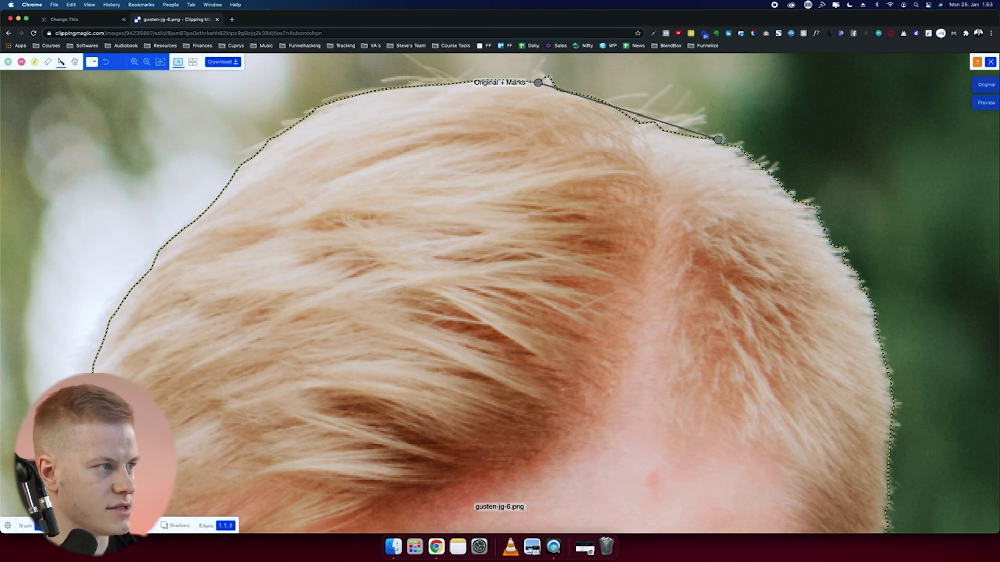
left_click(633, 108)
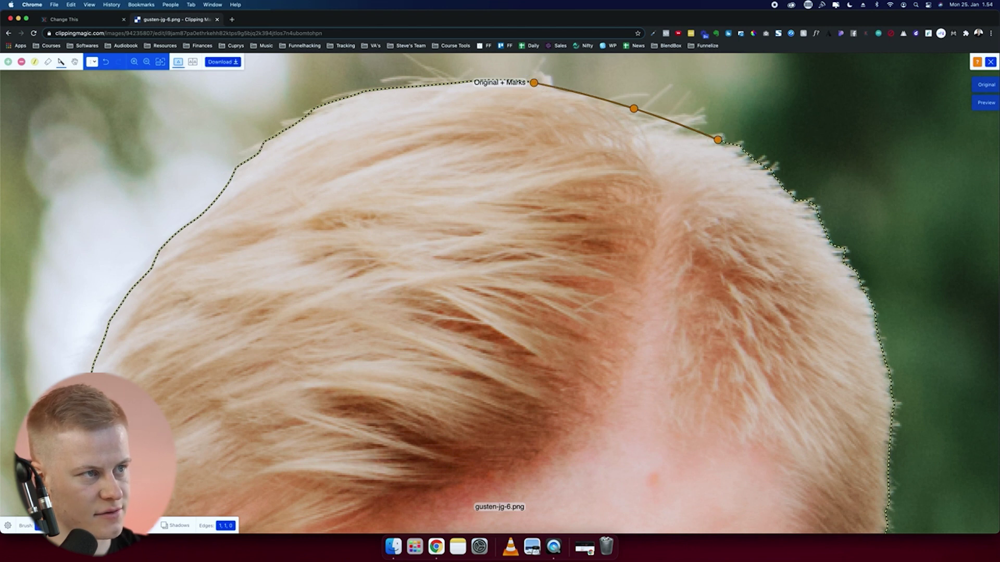
left_click(793, 199)
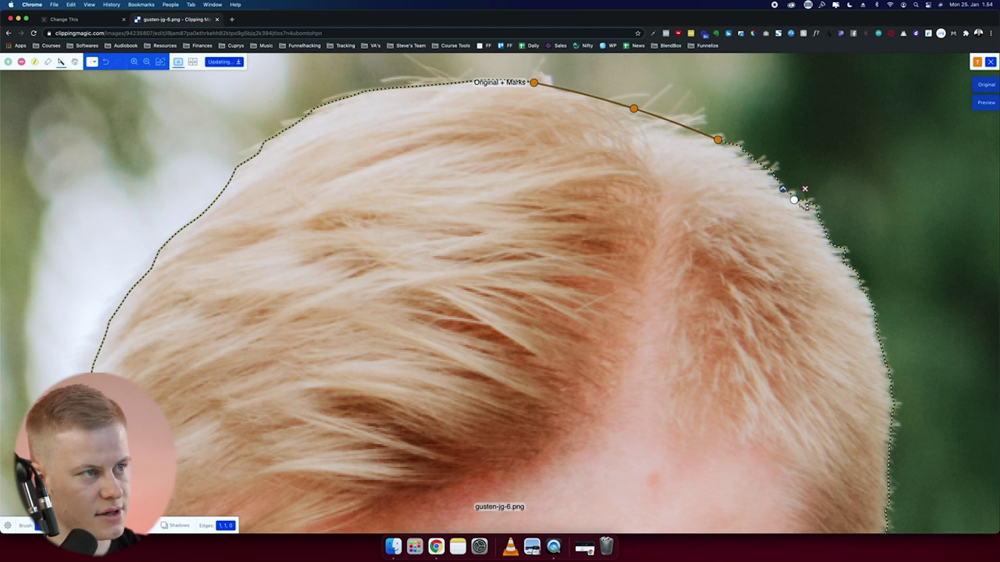
left_click(886, 357)
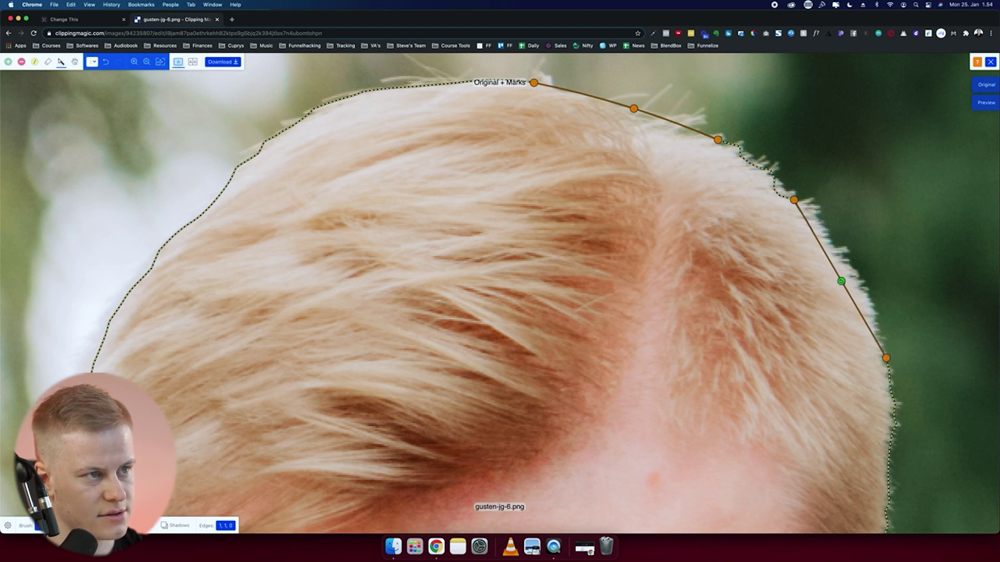
left_click_drag(839, 277, 851, 270)
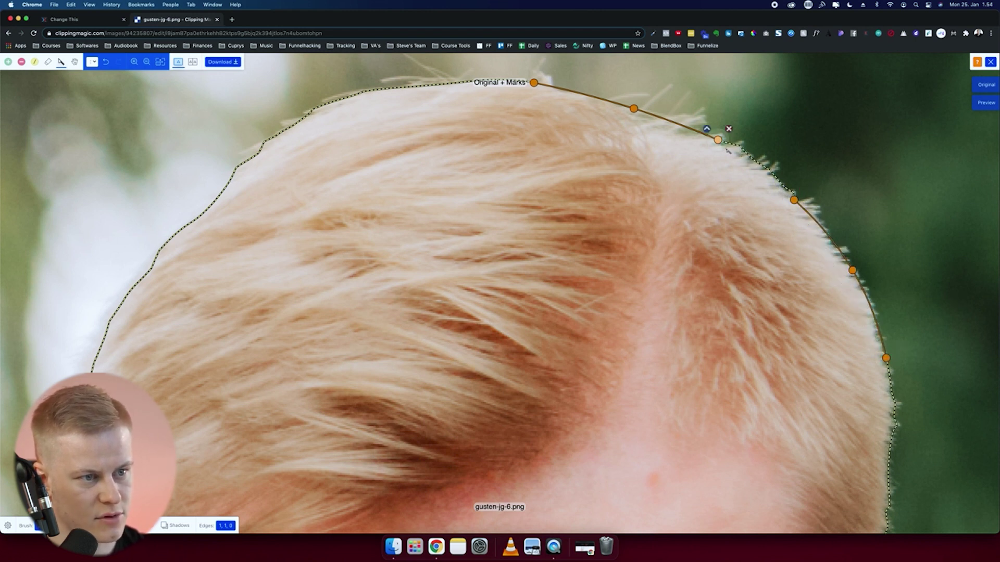
left_click_drag(718, 140, 740, 154)
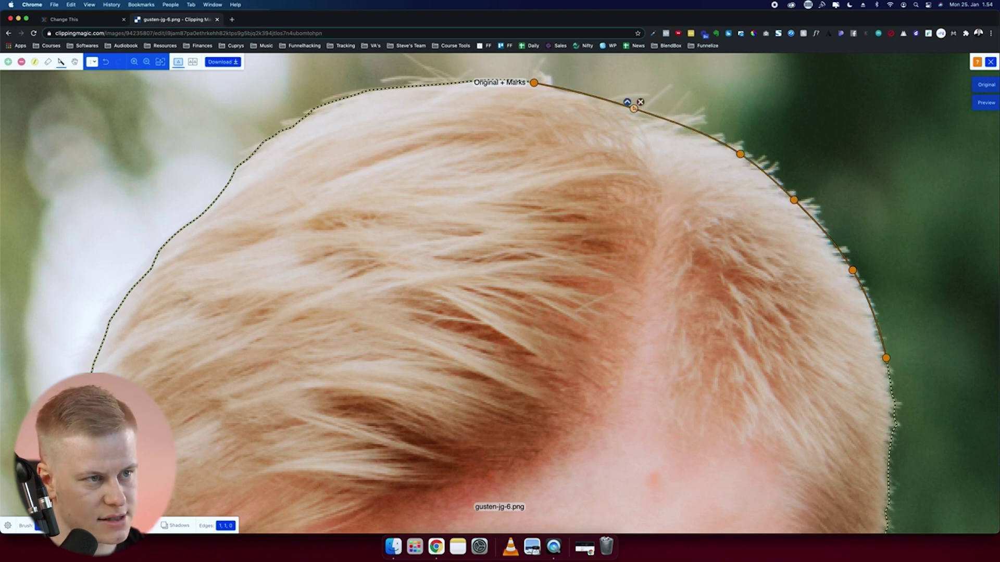
scroll(632, 106, "down", 10)
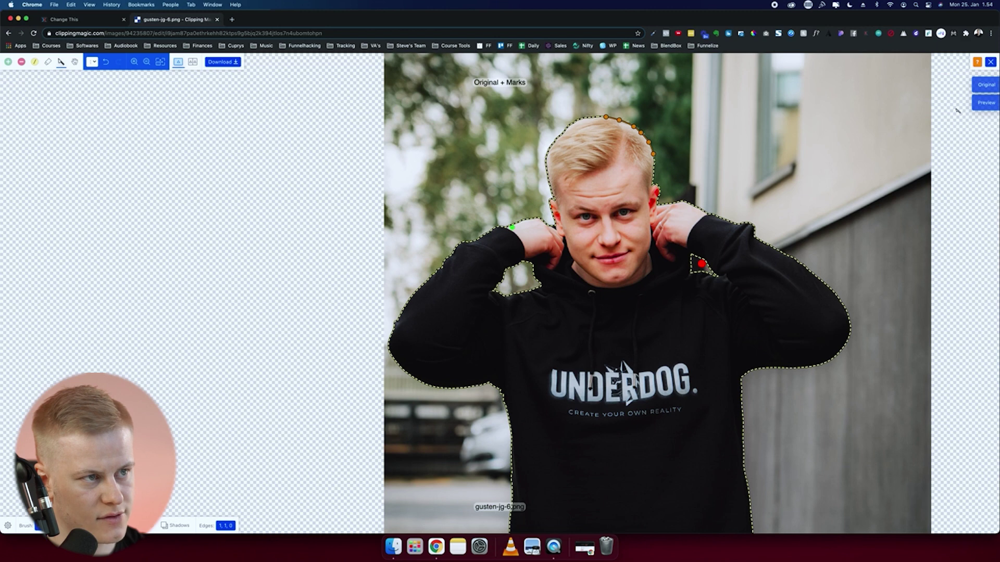
- Preview the cutout and save it as a transparent PNG with Download Result
left_click(983, 103)
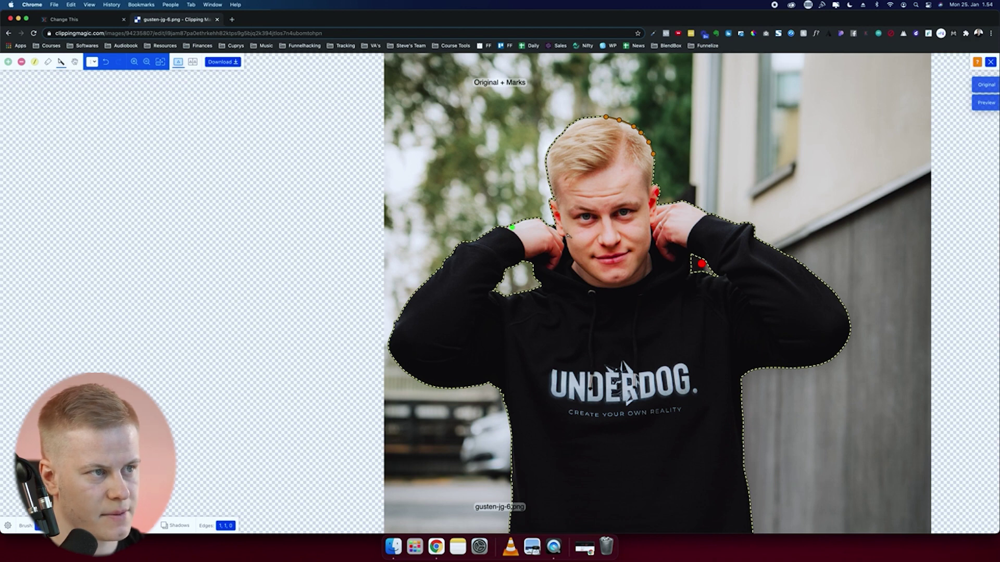
scroll(566, 236, "down", 5)
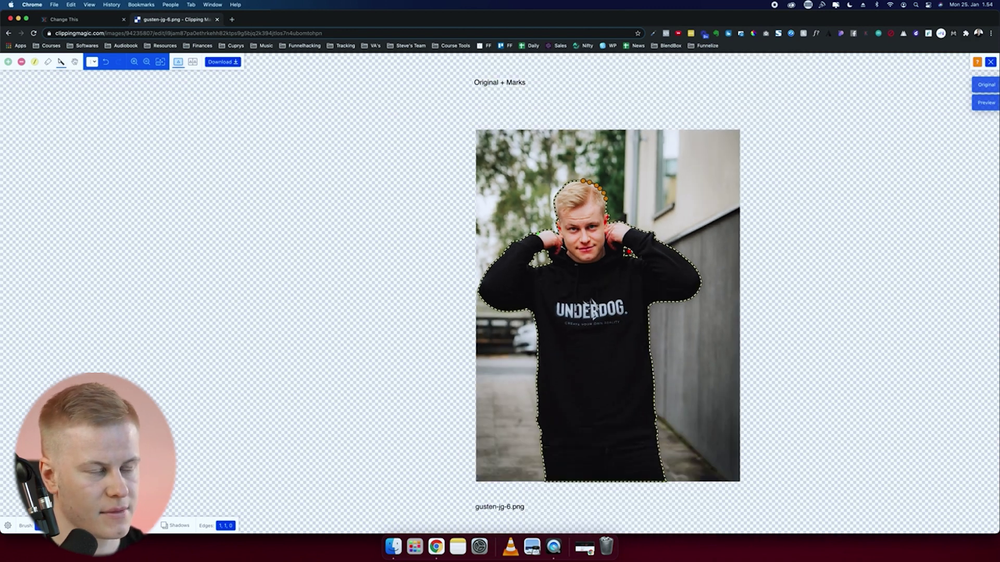
left_click(216, 65)
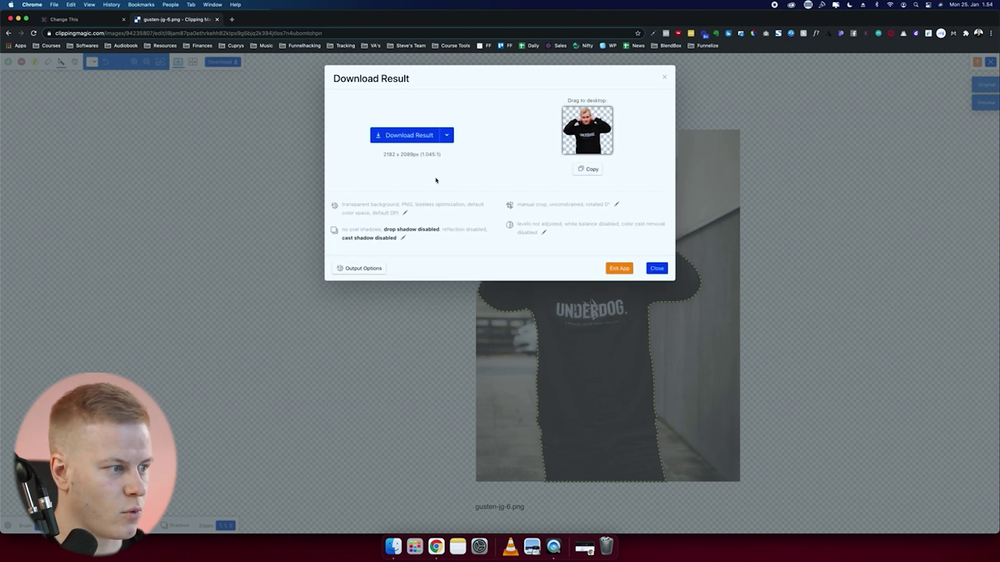
left_click(409, 135)
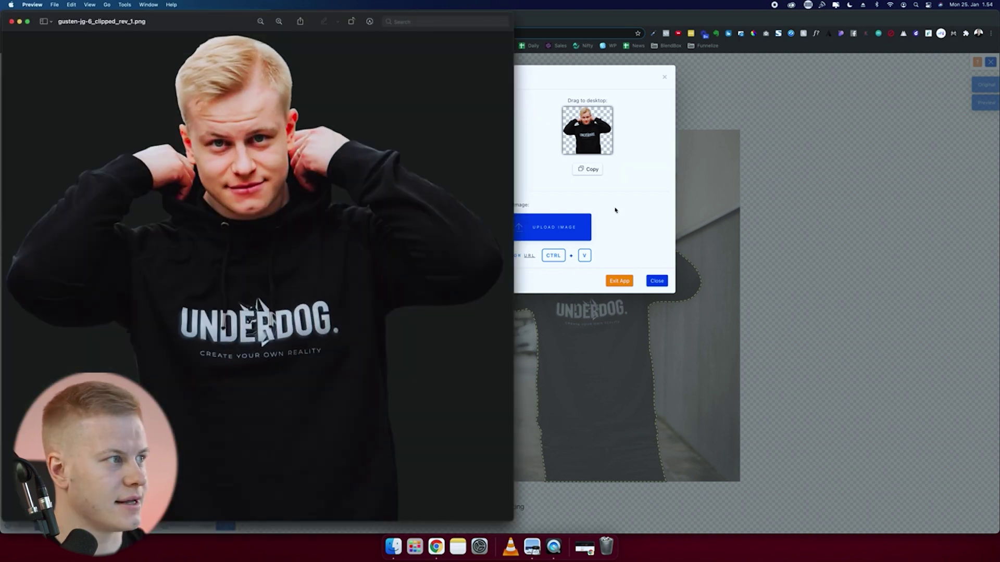
left_click(757, 146)
- Select the broken image beside the sales-funnels headline and upload the cutout PNG into its image library
left_click(79, 19)
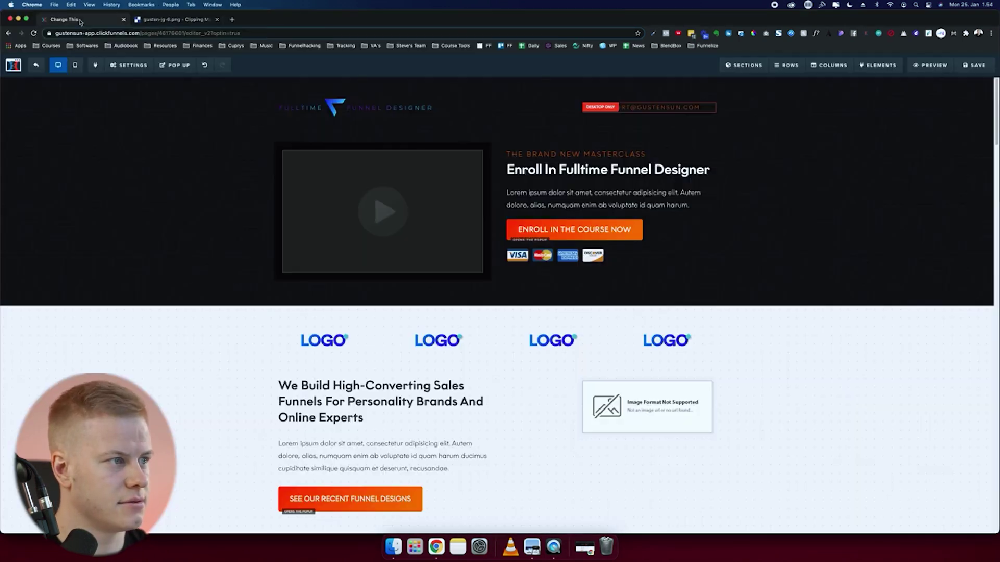
left_click(643, 410)
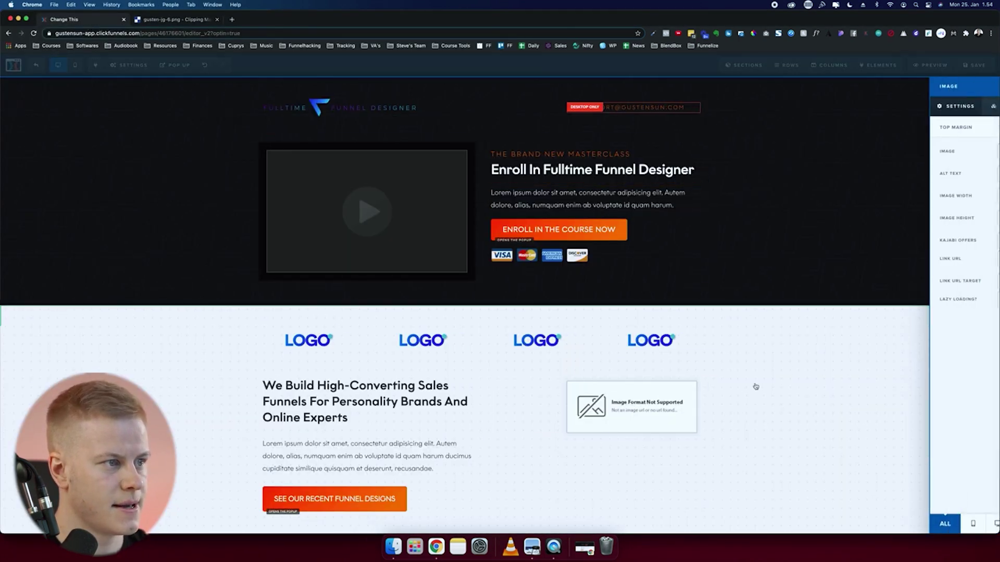
left_click(982, 153)
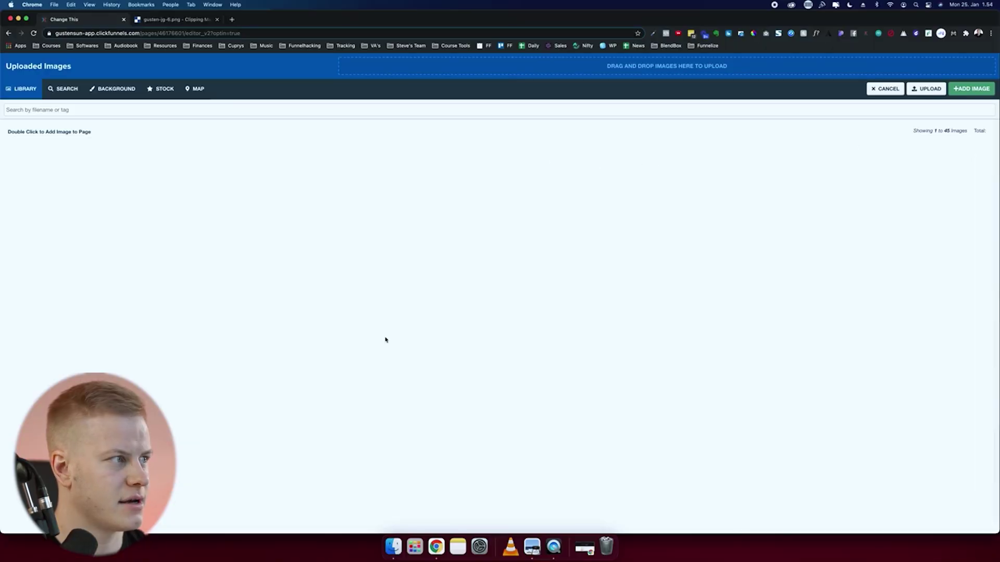
left_click(393, 546)
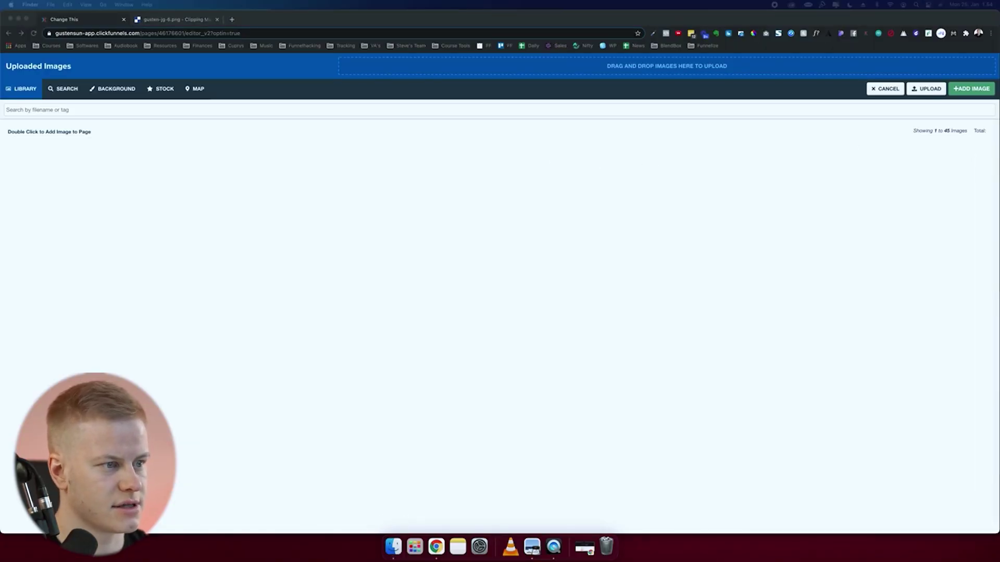
left_click_drag(440, 10, 440, 76)
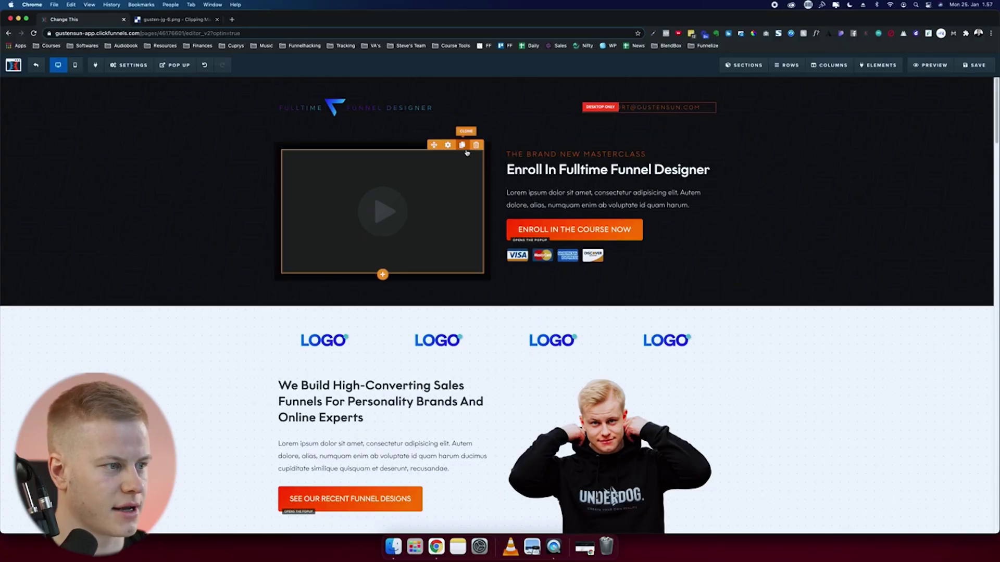
- Swap the ClickFunnels hero video for the hoodie cutout image, then close Clipping Magic's download dialog
left_click(473, 146)
key("Return")
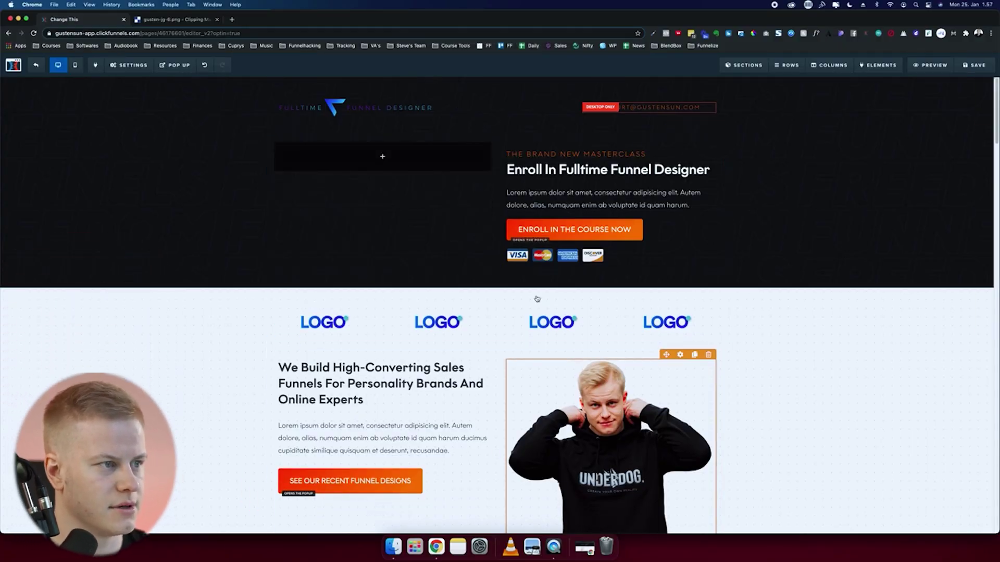
left_click_drag(792, 210, 694, 320)
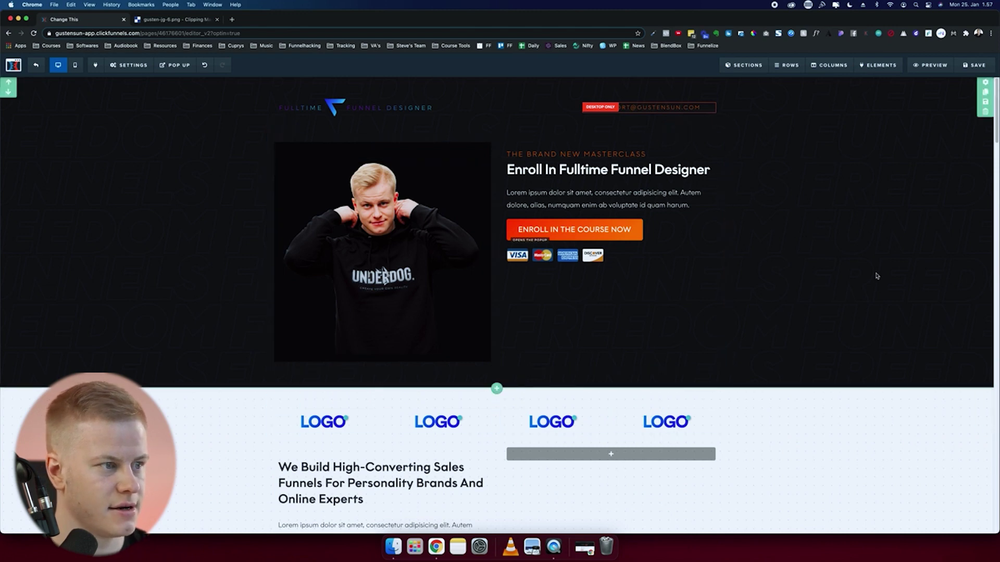
scroll(826, 334, "down", 5)
scroll(826, 331, "up", 5)
scroll(826, 331, "down", 1)
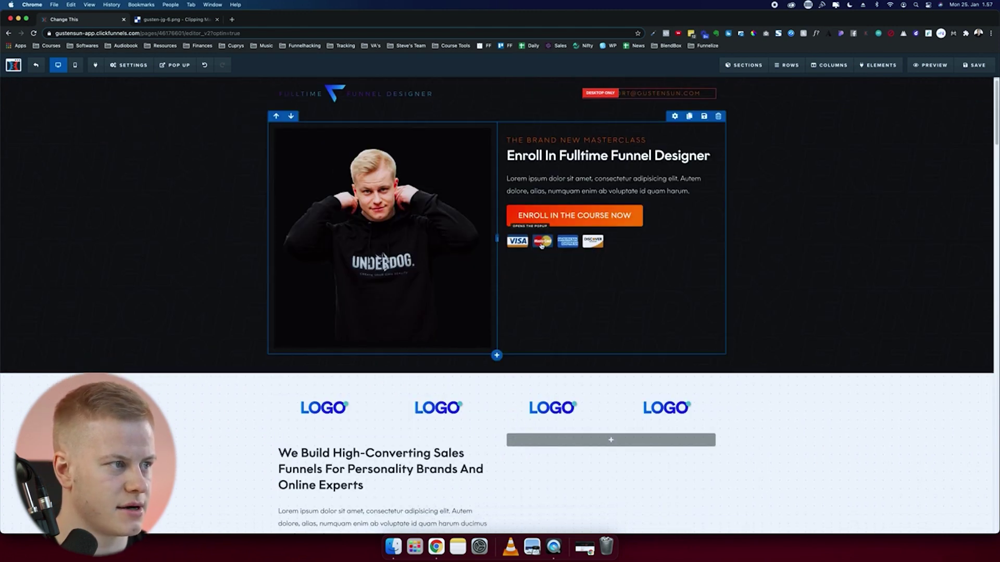
left_click(206, 20)
left_click(657, 280)
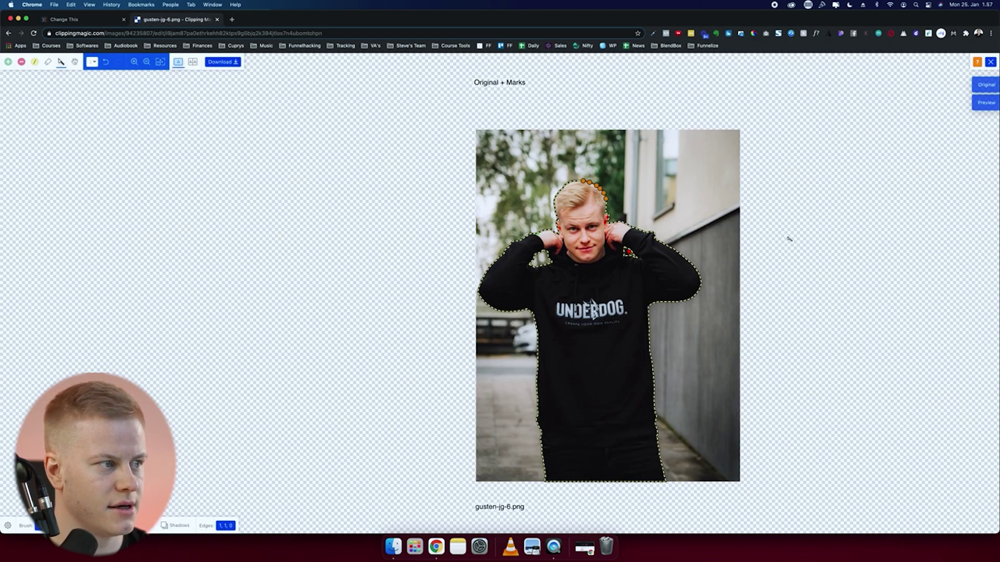